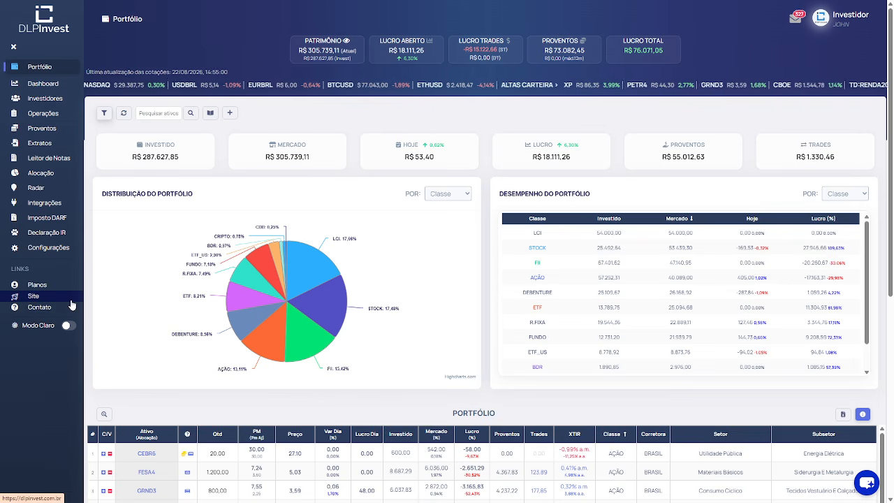
- Examine the PETR4 row in the portfolio table, highlighting its market value
{"action": "scroll", "coordinate": [142, 336], "scroll_direction": "down", "scroll_amount": 1}
{"action": "scroll", "coordinate": [142, 336], "scroll_direction": "down", "scroll_amount": 5}
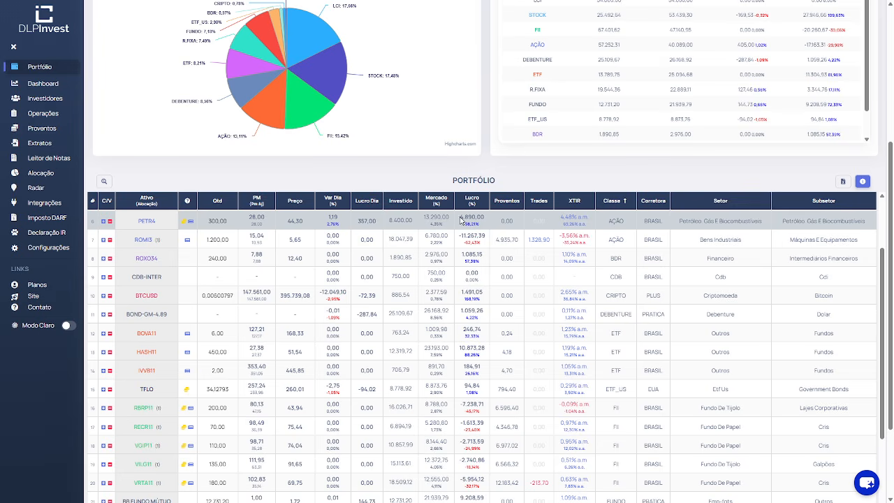
{"action": "left_click_drag", "start_coordinate": [460, 218], "coordinate": [480, 217]}
{"action": "left_click_drag", "start_coordinate": [391, 220], "coordinate": [451, 218]}
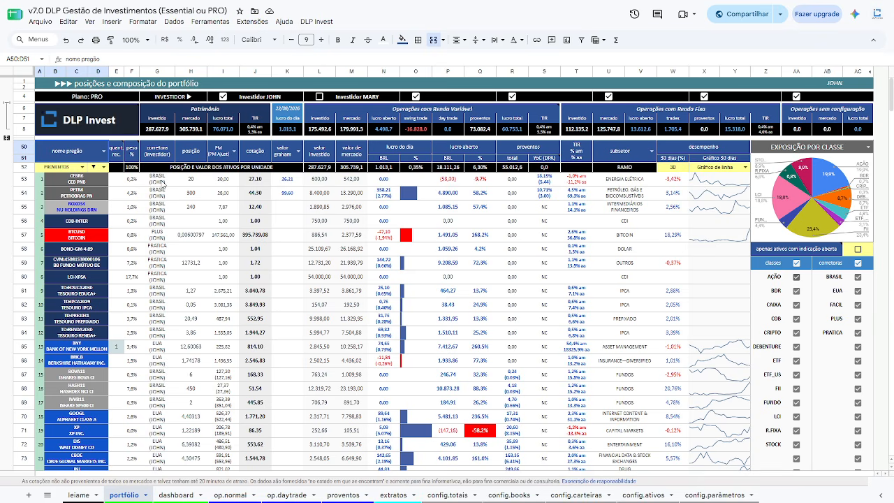
- Examine PETR4's average price, current quote and Graham value in the portfólio sheet
{"action": "left_click", "coordinate": [219, 195]}
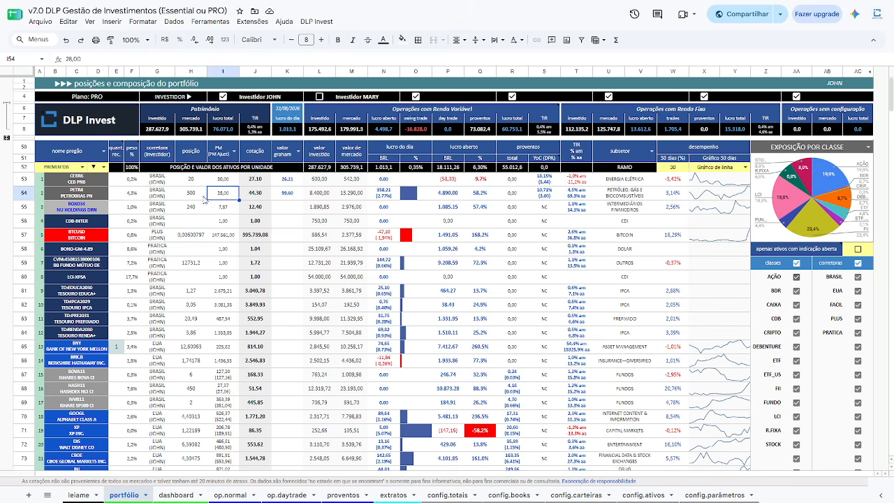
{"action": "left_click", "coordinate": [254, 195]}
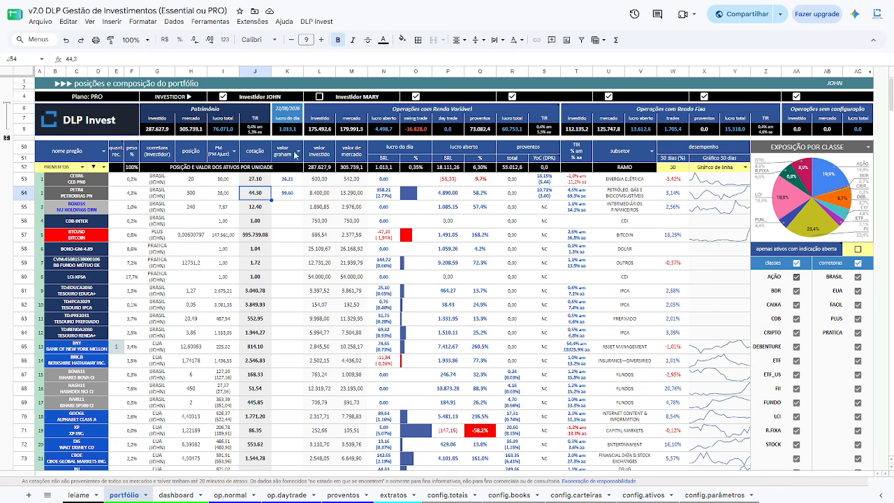
{"action": "left_click", "coordinate": [292, 196]}
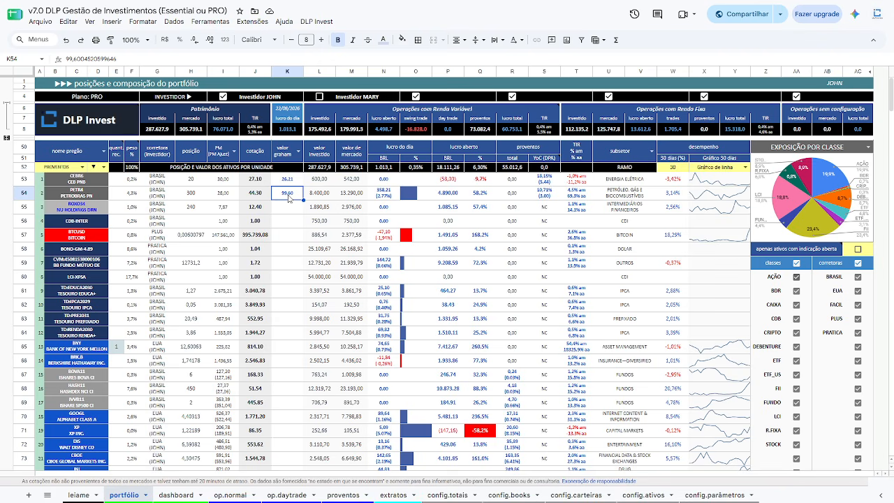
- Switch the valor graham column to valor alvo (upside), check PETR4's cell, and set the column back to valor graham
{"action": "left_click", "coordinate": [298, 153]}
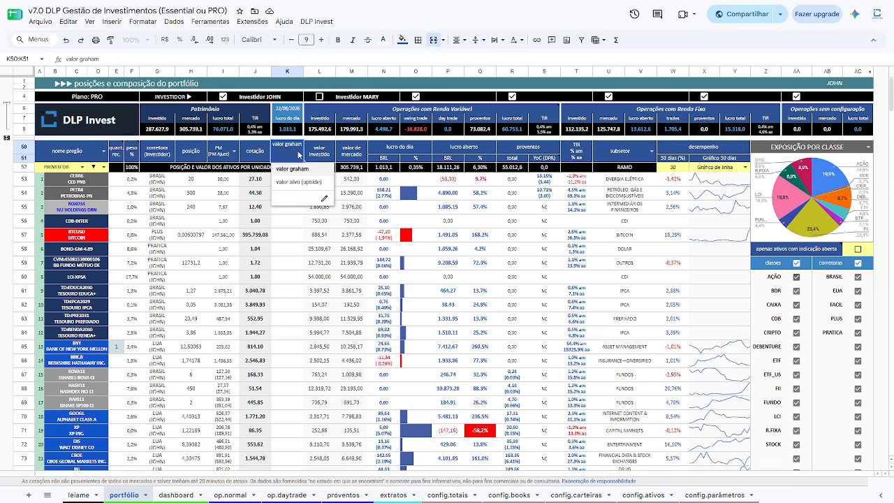
{"action": "left_click", "coordinate": [299, 182]}
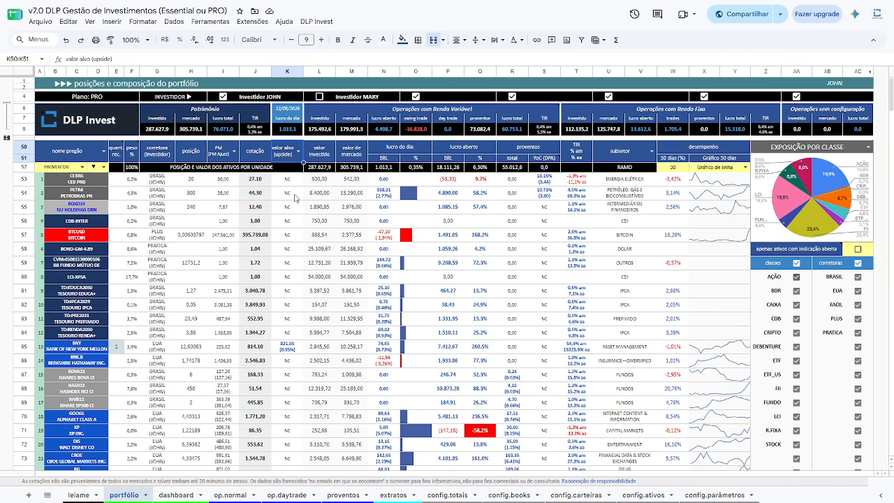
{"action": "left_click", "coordinate": [297, 198]}
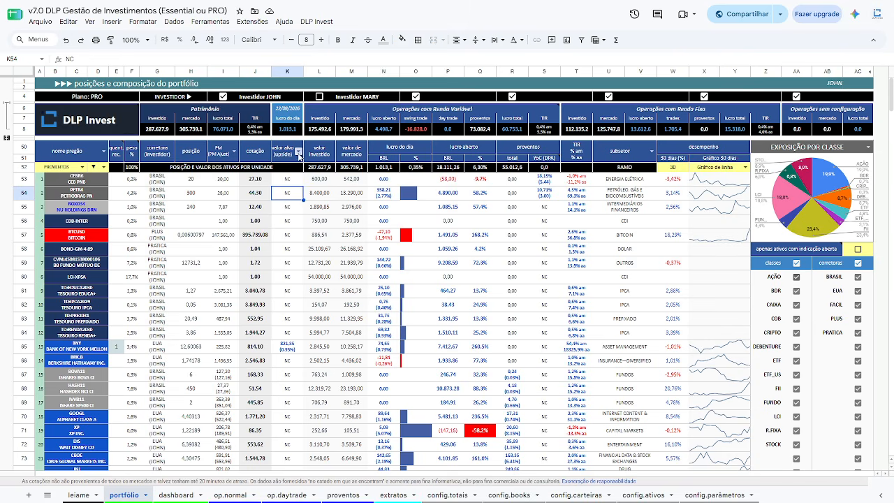
{"action": "left_click", "coordinate": [298, 153]}
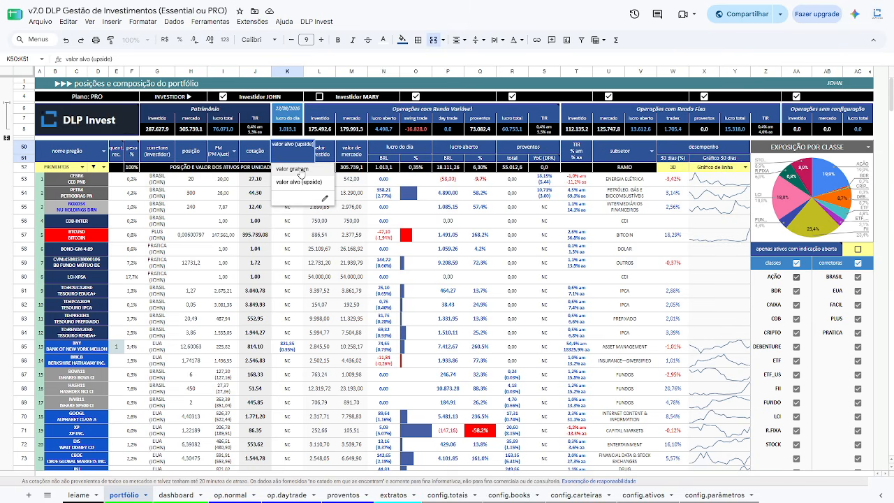
{"action": "left_click", "coordinate": [302, 172]}
- Examine PETR4's invested value, market value, daily profit, open profit, total dividends and YoC (DPA)
{"action": "left_click", "coordinate": [319, 195]}
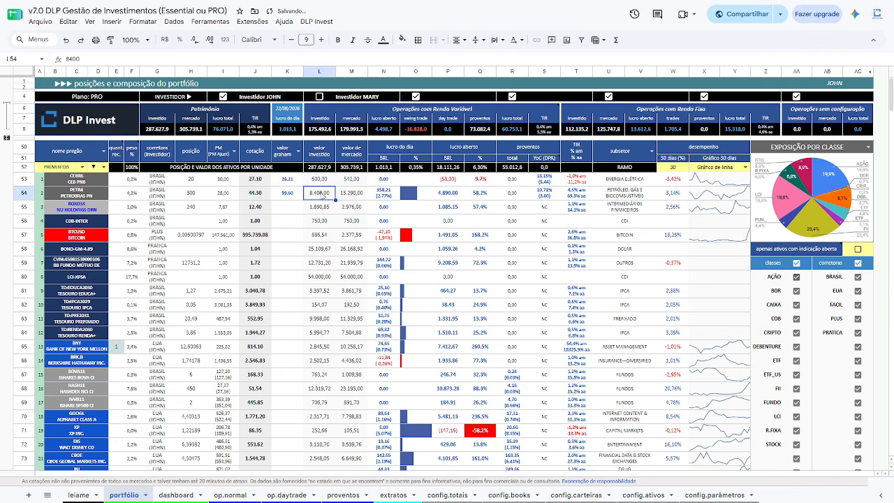
{"action": "left_click", "coordinate": [342, 198]}
{"action": "left_click", "coordinate": [383, 197]}
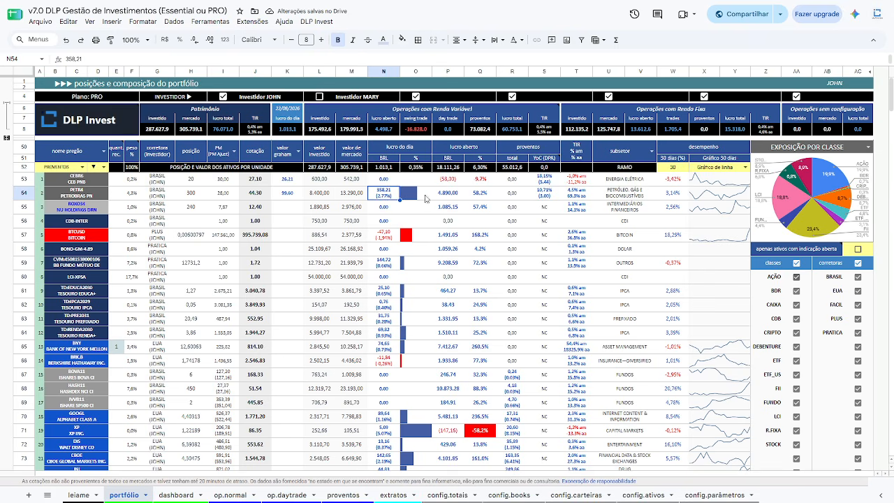
{"action": "left_click", "coordinate": [449, 199]}
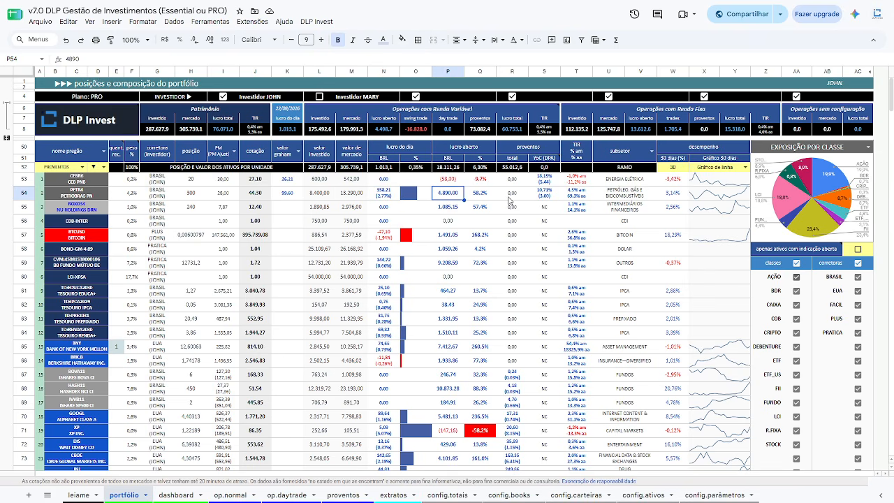
{"action": "left_click", "coordinate": [510, 201]}
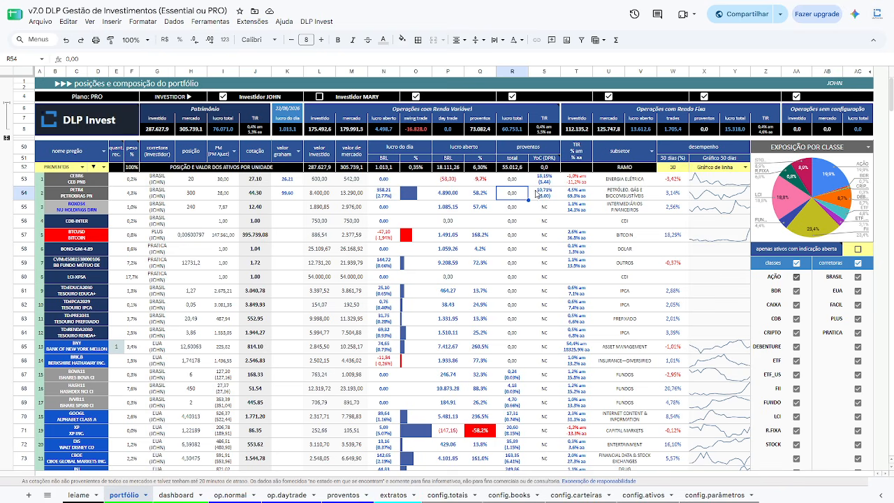
{"action": "left_click", "coordinate": [544, 199]}
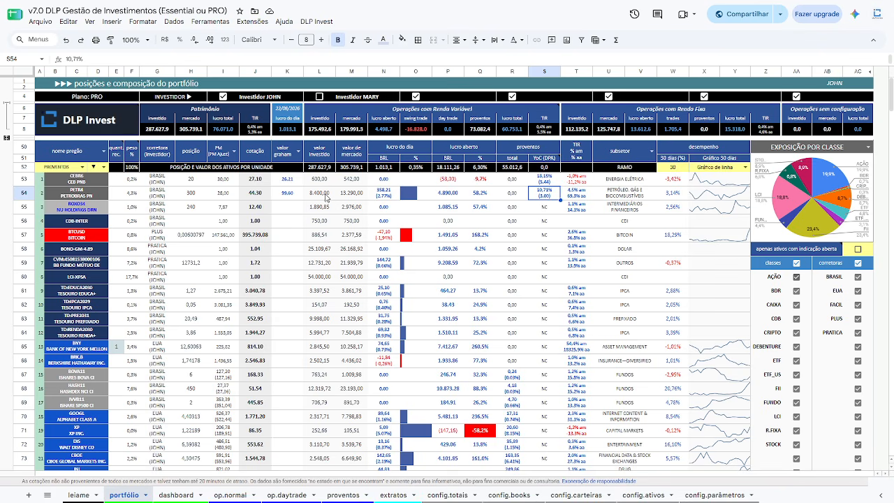
- Compare PETR4's dividend yield with its average price and current quote, and check its TIR
{"action": "left_click", "coordinate": [228, 197]}
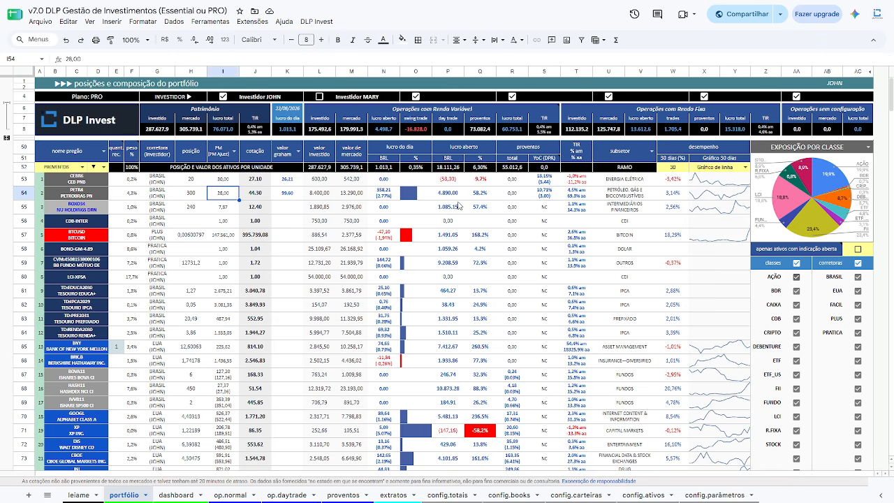
{"action": "left_click", "coordinate": [541, 200]}
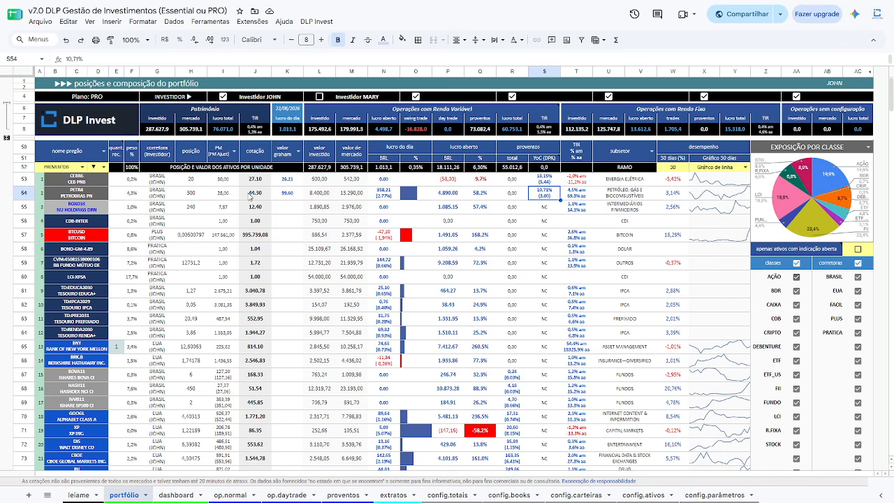
{"action": "left_click", "coordinate": [253, 195]}
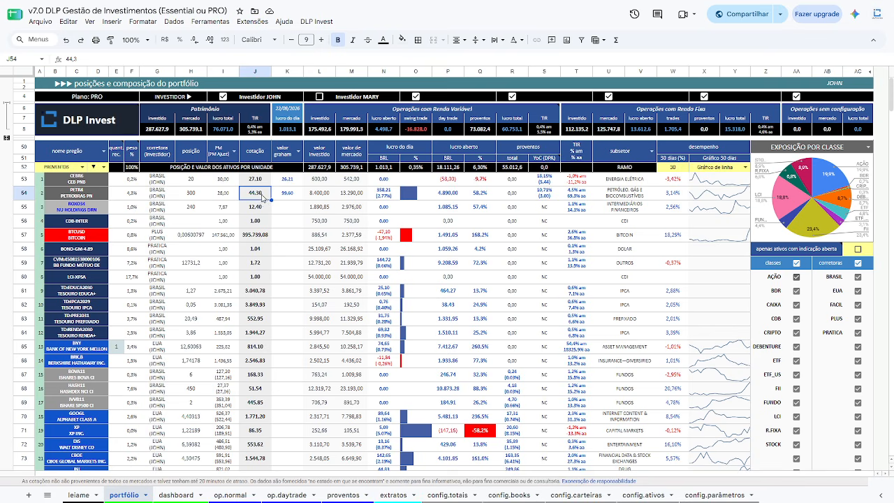
{"action": "left_click", "coordinate": [547, 197]}
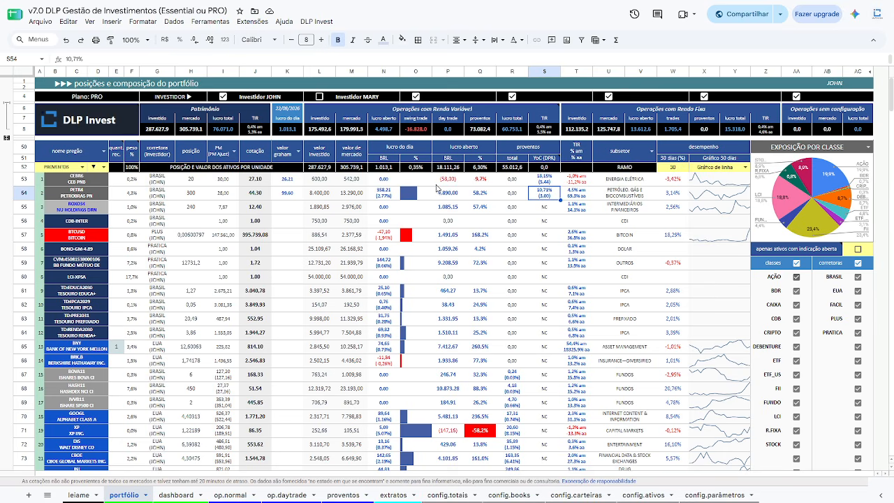
{"action": "left_click", "coordinate": [222, 194]}
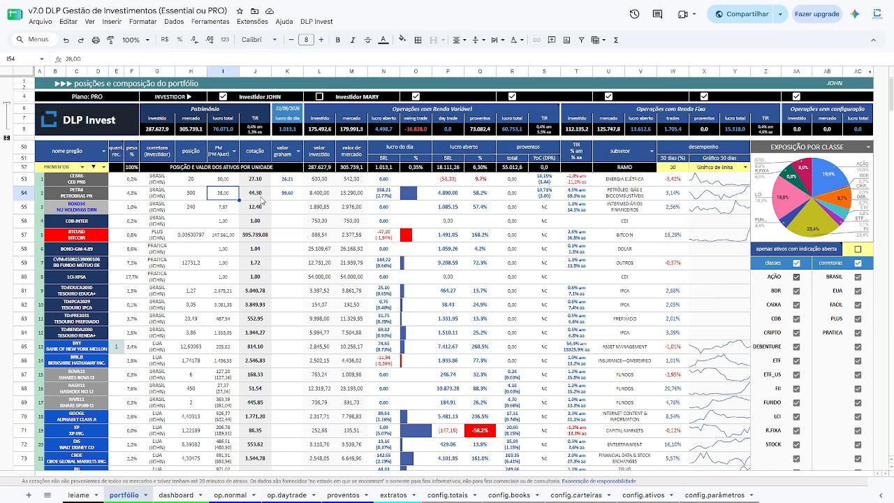
{"action": "left_click", "coordinate": [578, 200]}
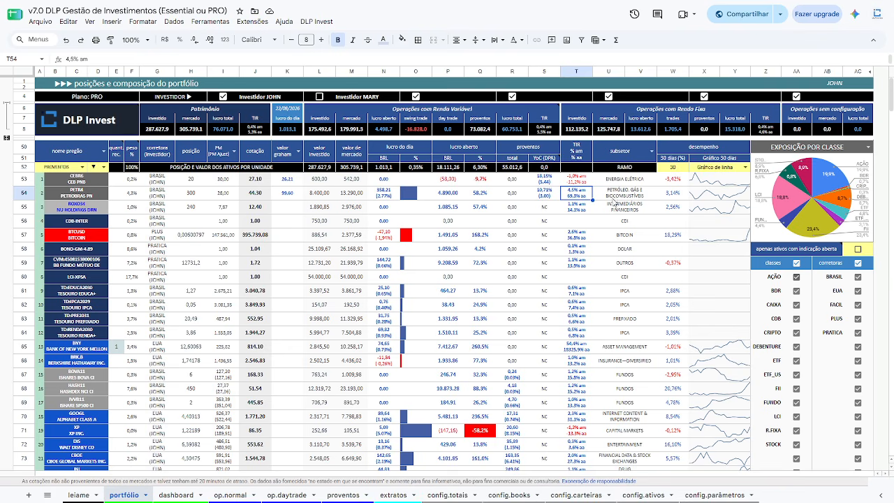
- Switch the subsetor column to setor and set it back to subsetor
{"action": "left_click", "coordinate": [647, 157]}
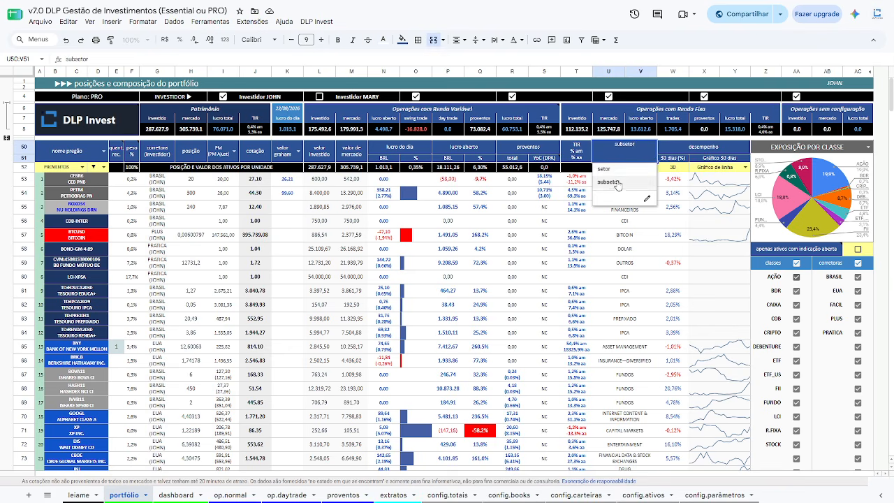
{"action": "left_click", "coordinate": [649, 155]}
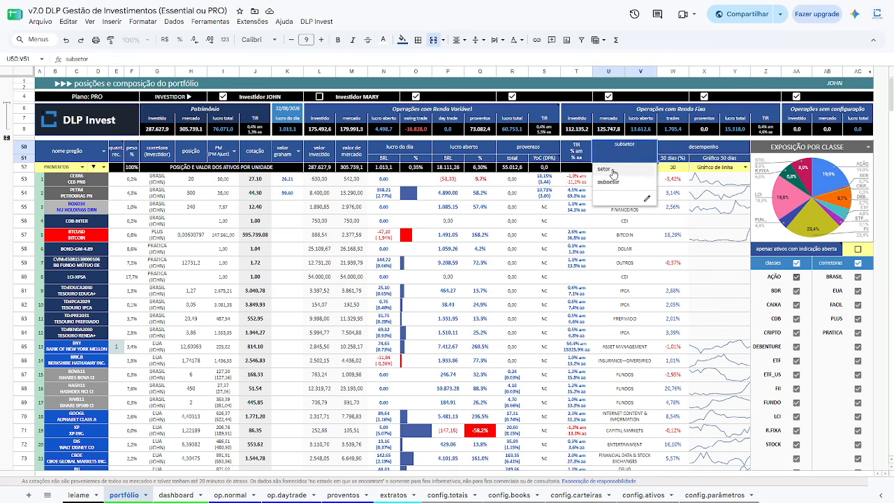
{"action": "left_click", "coordinate": [617, 172]}
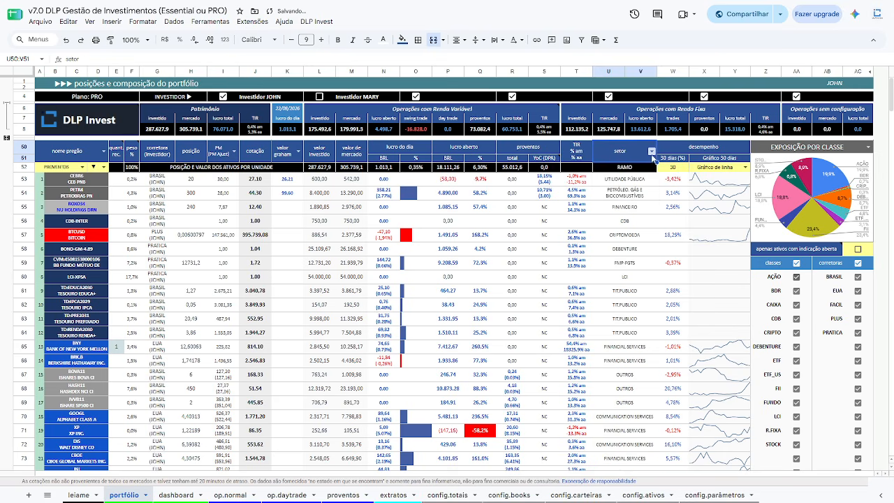
{"action": "left_click", "coordinate": [651, 151]}
{"action": "left_click", "coordinate": [637, 187]}
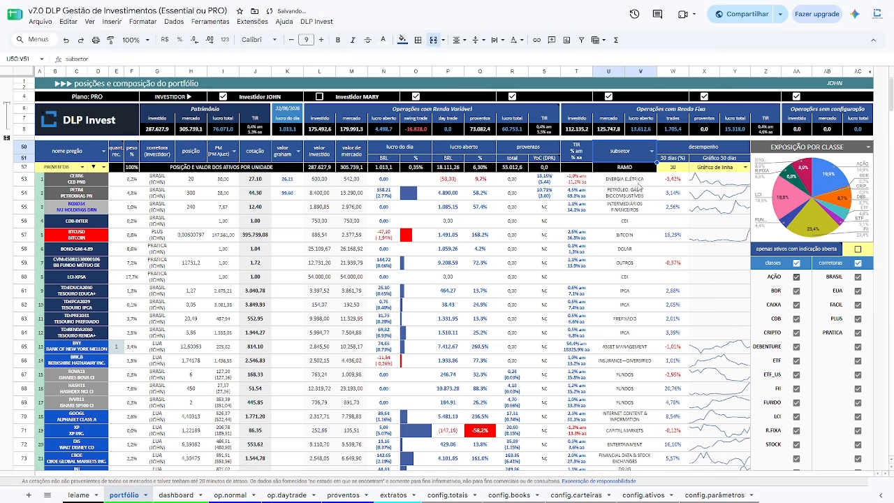
- Examine PETR4's 30-day performance percentage and its 30-day line chart
{"action": "left_click", "coordinate": [663, 198]}
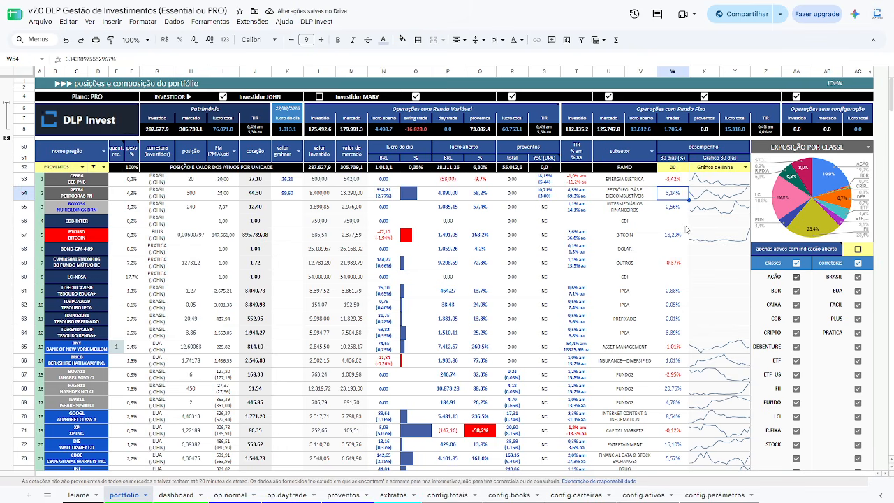
{"action": "left_click", "coordinate": [718, 199]}
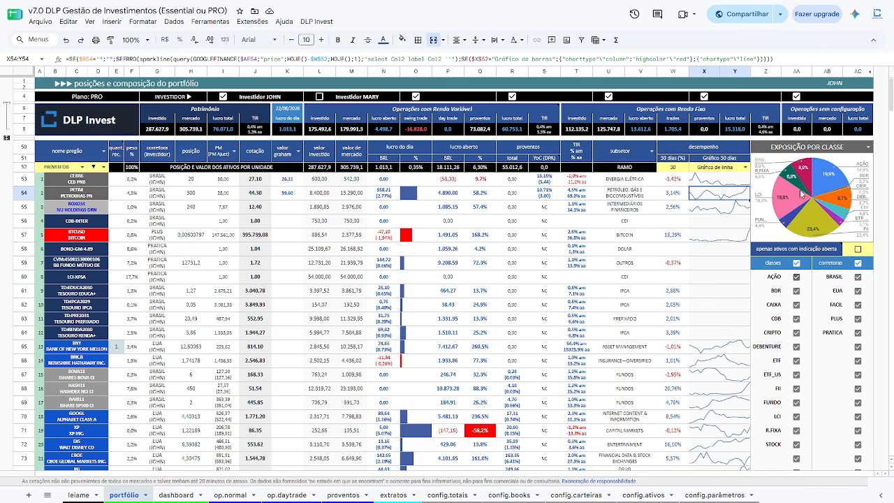
- Change the exposure pie chart to EXPOSIÇÃO POR ATIVO and restore it to EXPOSIÇÃO POR CLASSE
{"action": "left_click", "coordinate": [868, 147]}
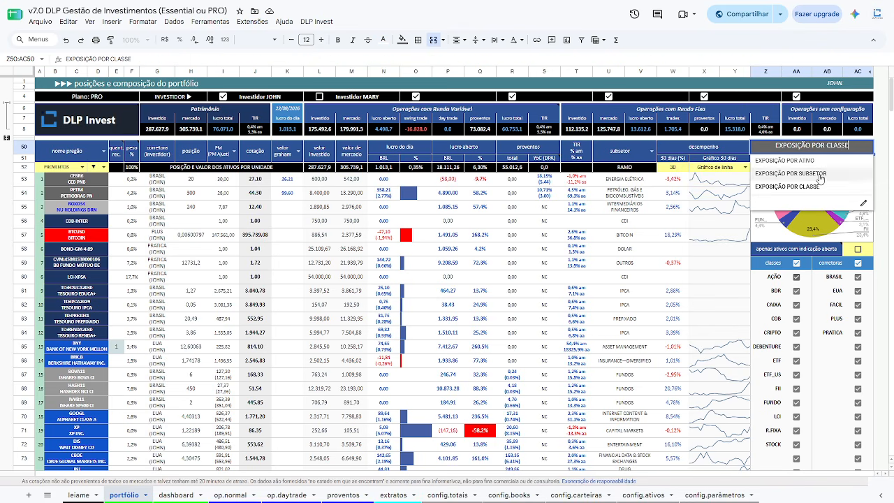
{"action": "left_click", "coordinate": [817, 162]}
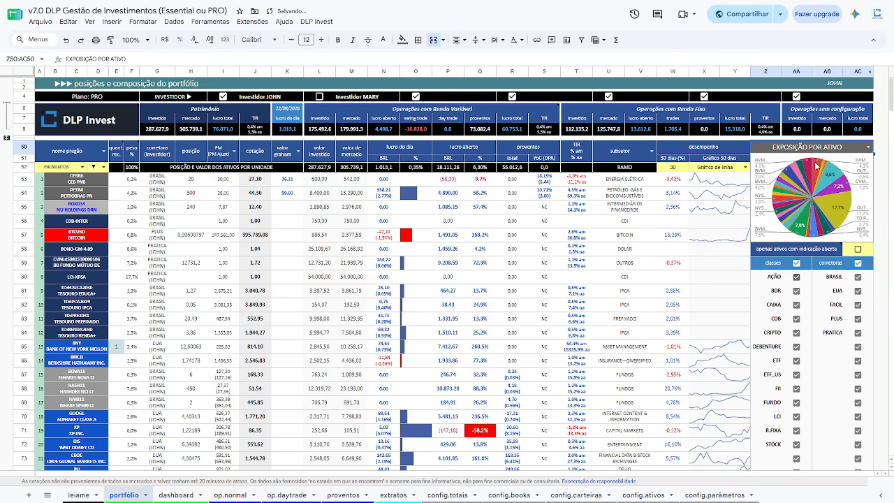
{"action": "left_click", "coordinate": [866, 153]}
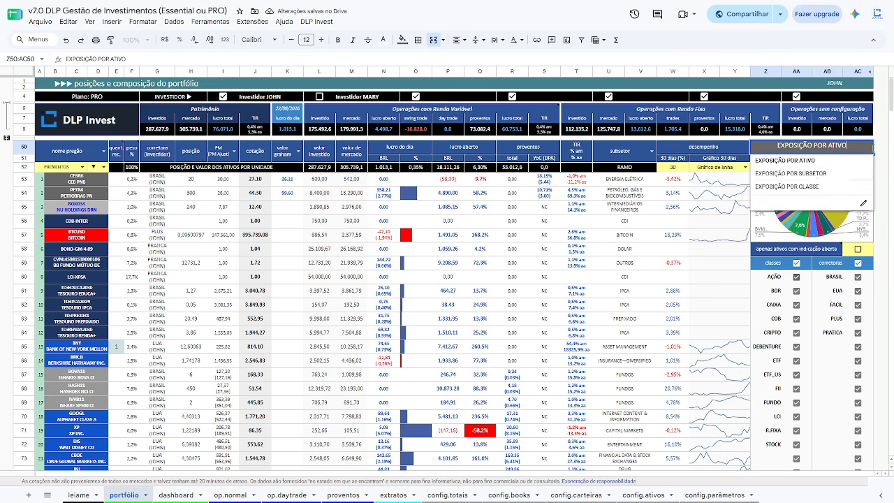
{"action": "left_click", "coordinate": [818, 186]}
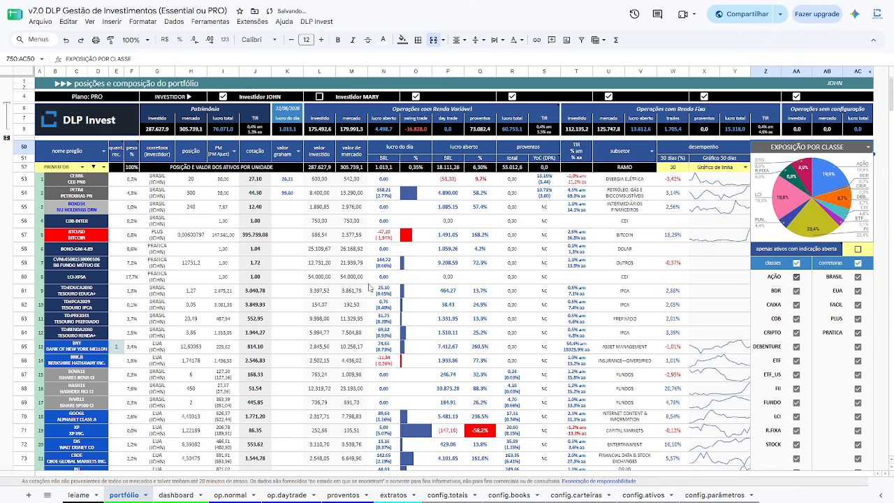
- Switch back to the DLP Invest web portfolio and review the distribution chart's grouping options, keeping Classe, and the performance table
{"action": "key", "text": "alt+Tab"}
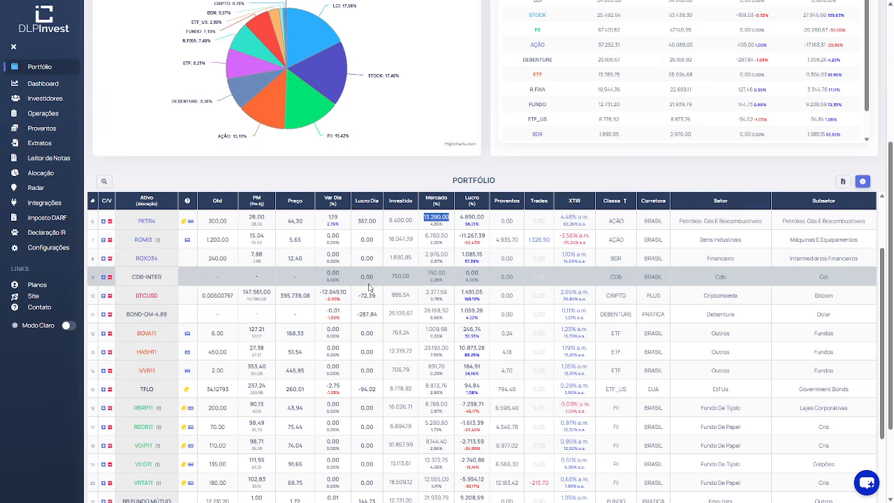
{"action": "scroll", "coordinate": [370, 161], "scroll_direction": "up", "scroll_amount": 1}
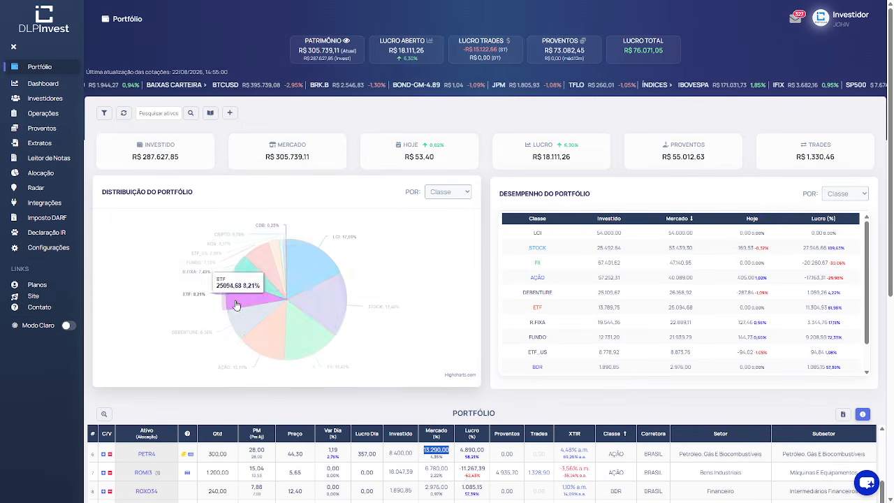
{"action": "left_click", "coordinate": [462, 196]}
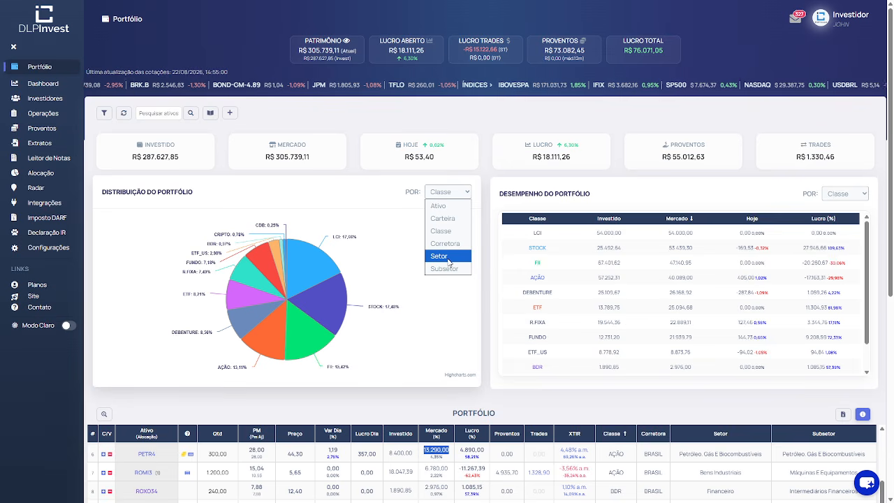
{"action": "left_click", "coordinate": [448, 235]}
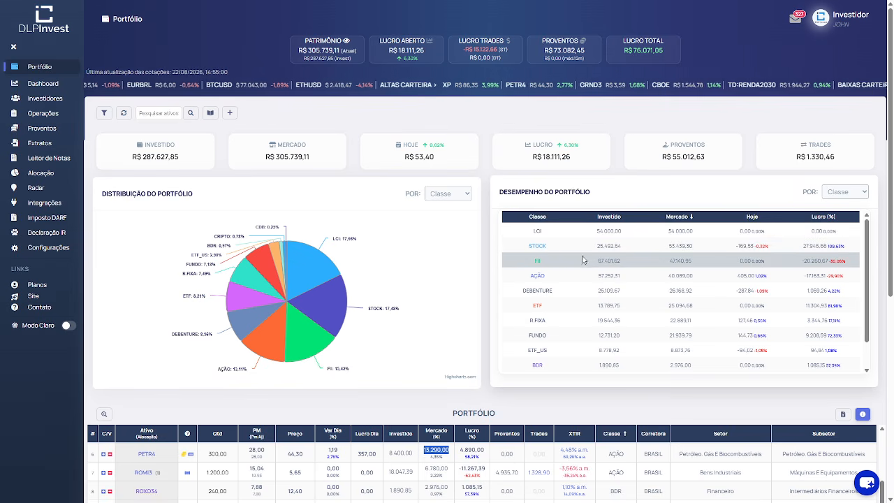
{"action": "scroll", "coordinate": [584, 260], "scroll_direction": "down", "scroll_amount": 3}
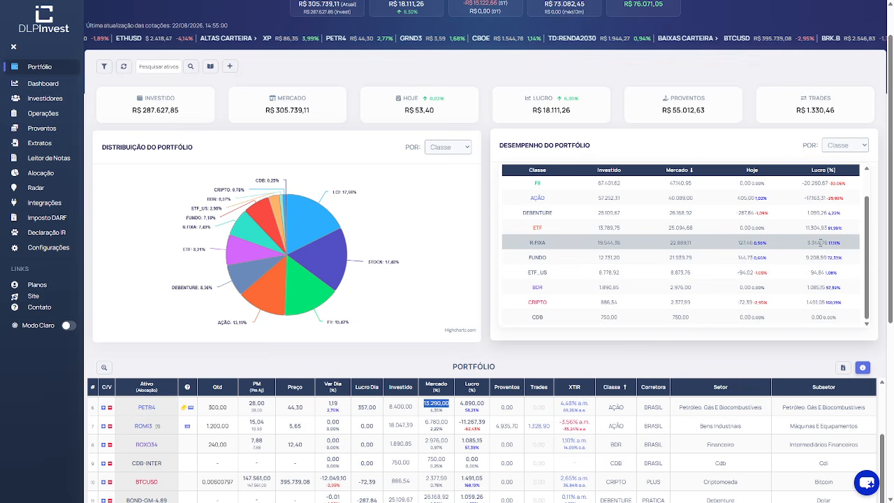
- Switch to the Google Sheets portfolio, expand the books section with its calculations enabled, and collapse the summary rows above it
{"action": "scroll", "coordinate": [565, 237], "scroll_direction": "down", "scroll_amount": 1}
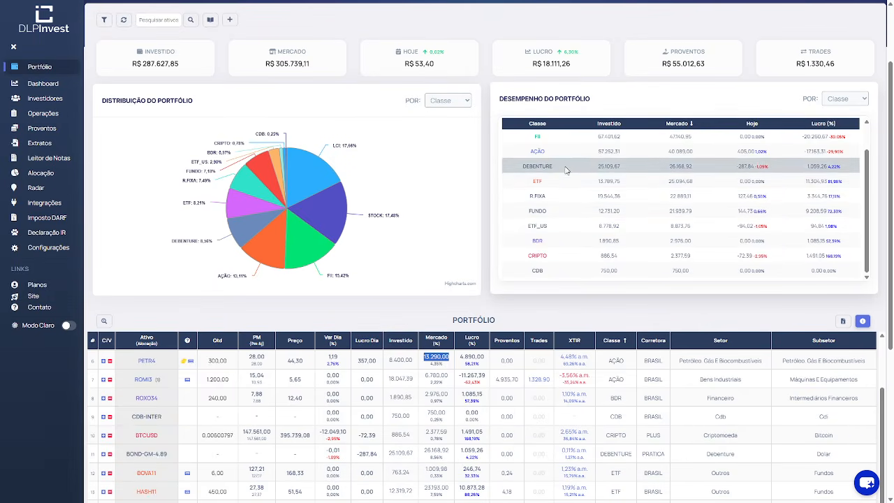
{"action": "scroll", "coordinate": [565, 170], "scroll_direction": "up", "scroll_amount": 3}
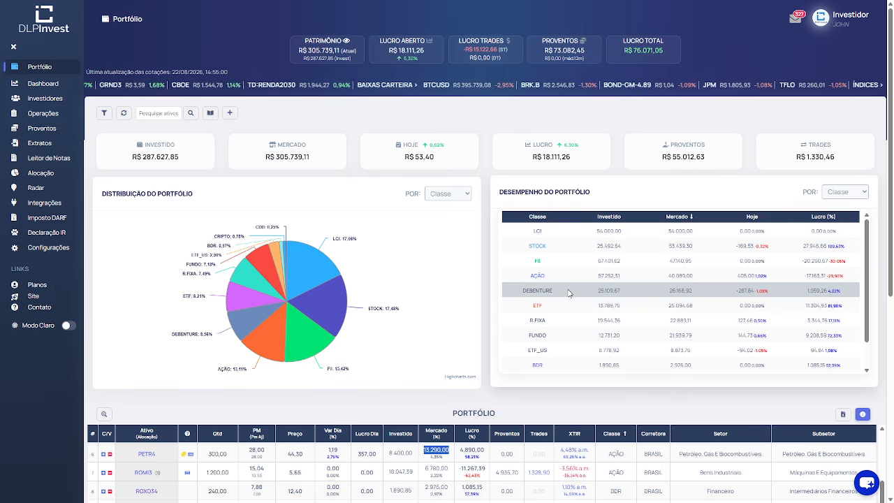
{"action": "key", "text": "ctrl+Tab"}
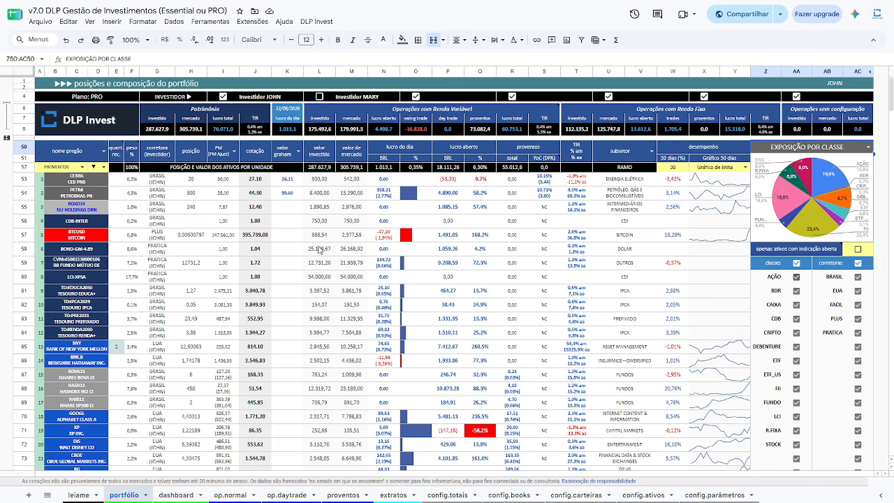
{"action": "left_click", "coordinate": [6, 140]}
{"action": "left_click", "coordinate": [50, 150]}
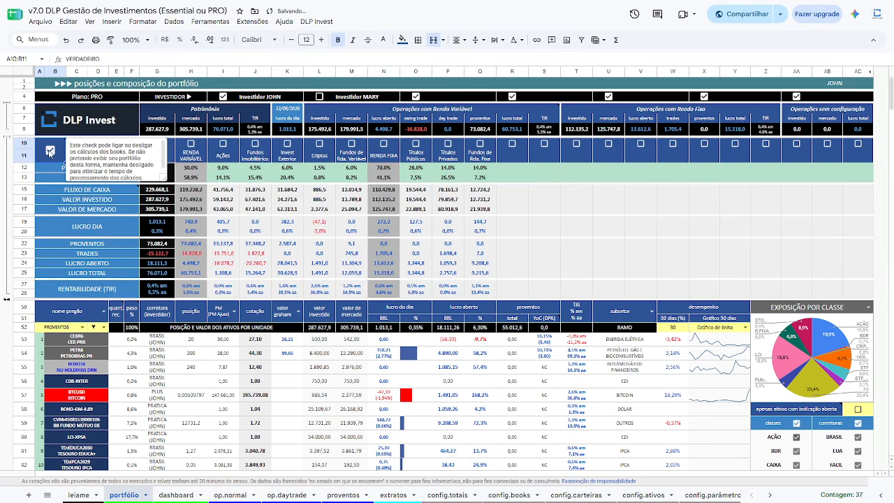
{"action": "left_click", "coordinate": [7, 104]}
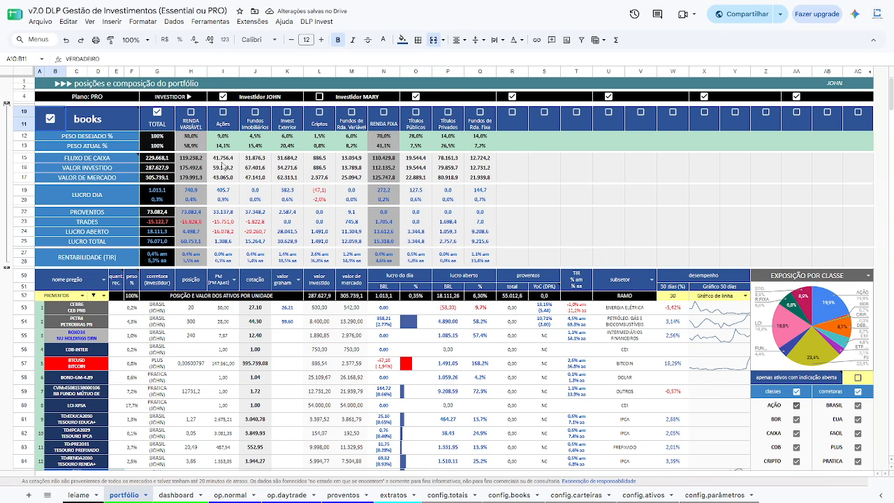
- Filter the positions by the Ações, Fundos Imobiliários, Invest Exterior and Criptos books, one at a time
{"action": "left_click", "coordinate": [224, 114]}
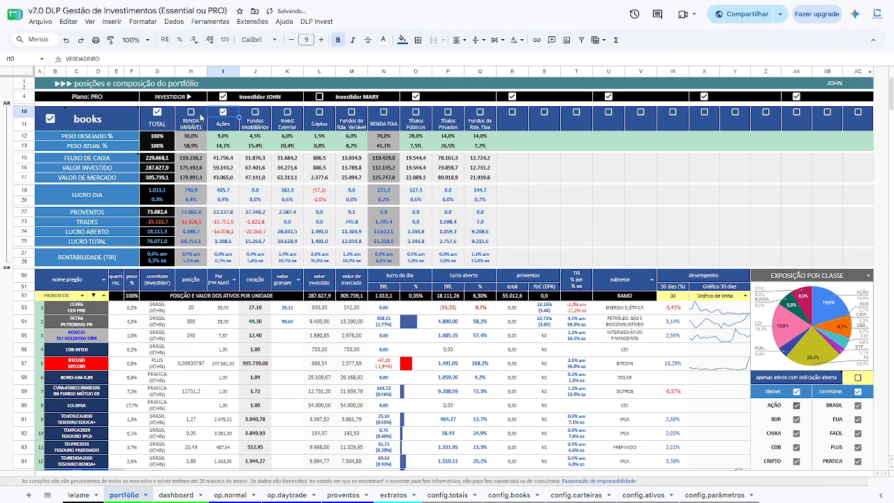
{"action": "left_click", "coordinate": [255, 113]}
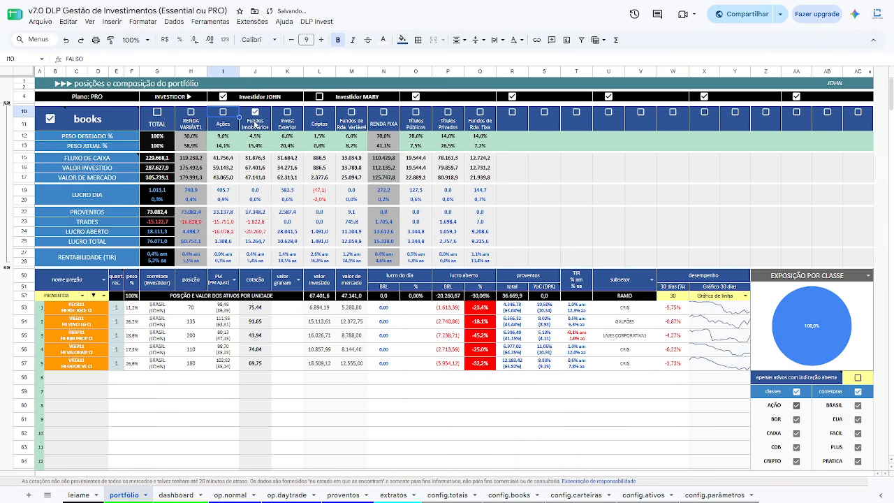
{"action": "left_click", "coordinate": [287, 114]}
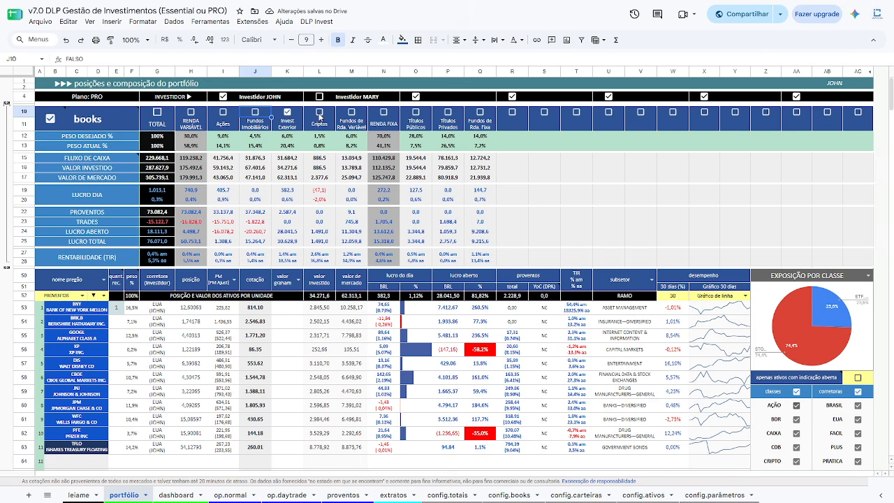
{"action": "left_click", "coordinate": [320, 112]}
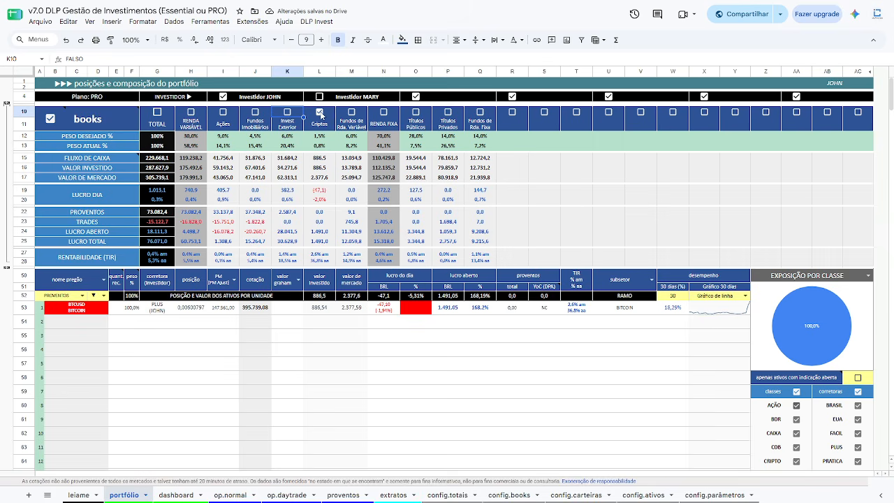
- Filter the positions by the RENDA VARIÁVEL book, try combining it with Ações, and clear all book selections
{"action": "left_click", "coordinate": [191, 113]}
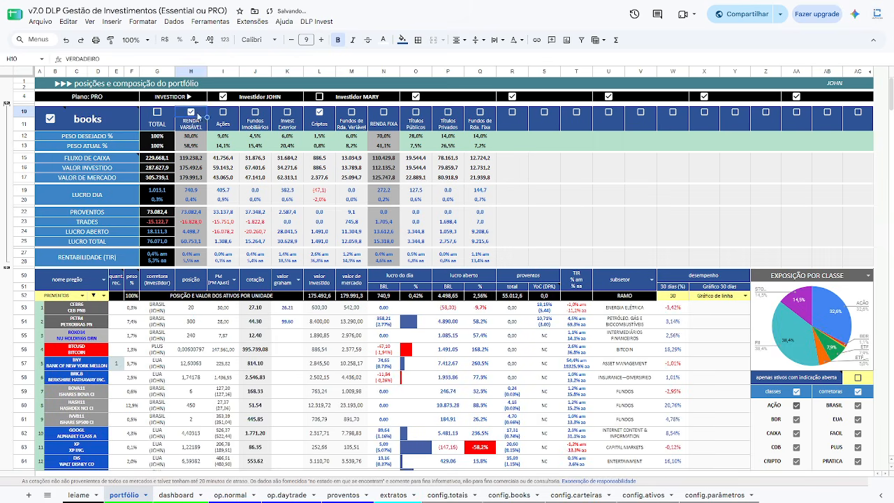
{"action": "left_click", "coordinate": [320, 113]}
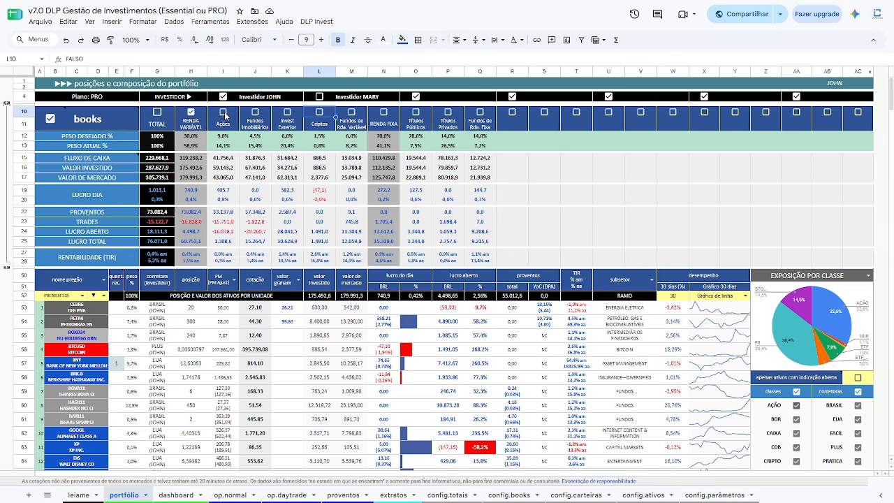
{"action": "left_click", "coordinate": [223, 113]}
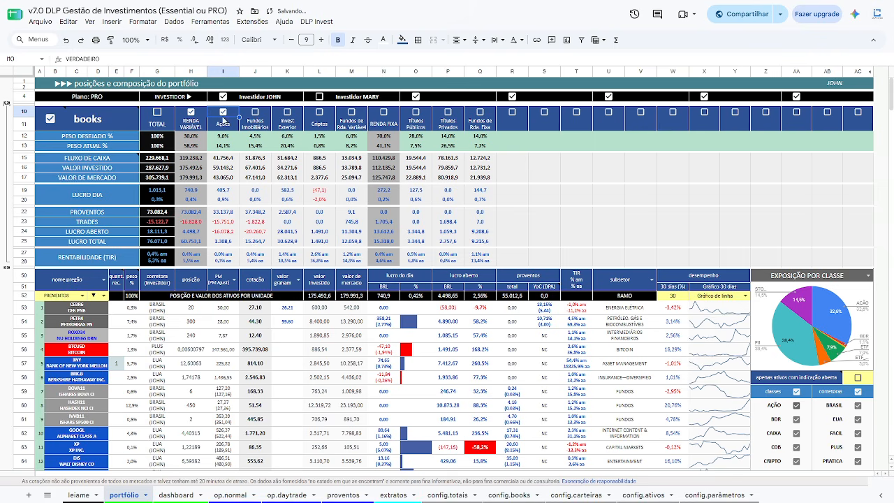
{"action": "left_click", "coordinate": [223, 112]}
{"action": "left_click", "coordinate": [191, 113]}
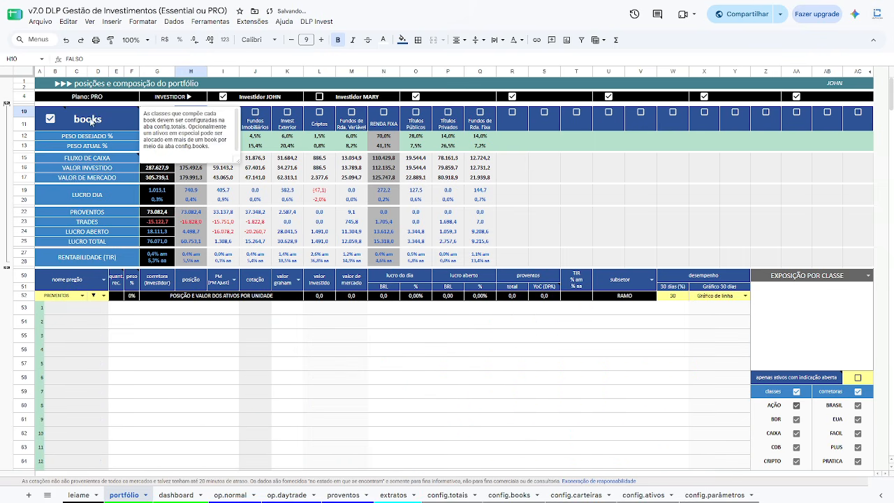
- Replace the books section with the carteiras section, turning the books calculations off and the carteiras calculations on
{"action": "left_click", "coordinate": [50, 119]}
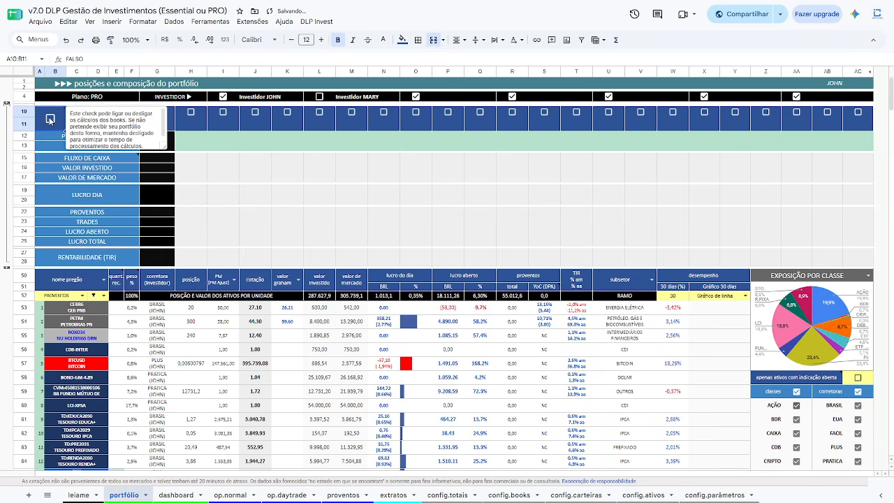
{"action": "left_click", "coordinate": [7, 104]}
{"action": "left_click", "coordinate": [6, 106]}
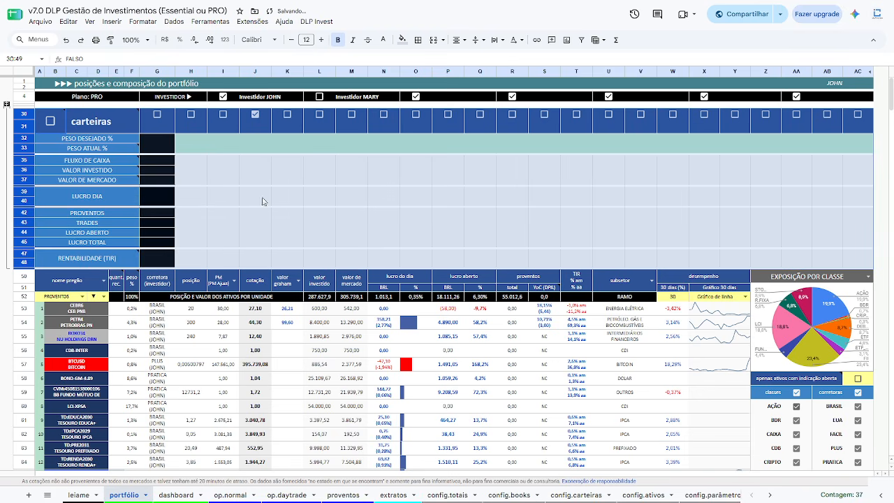
{"action": "left_click", "coordinate": [50, 122]}
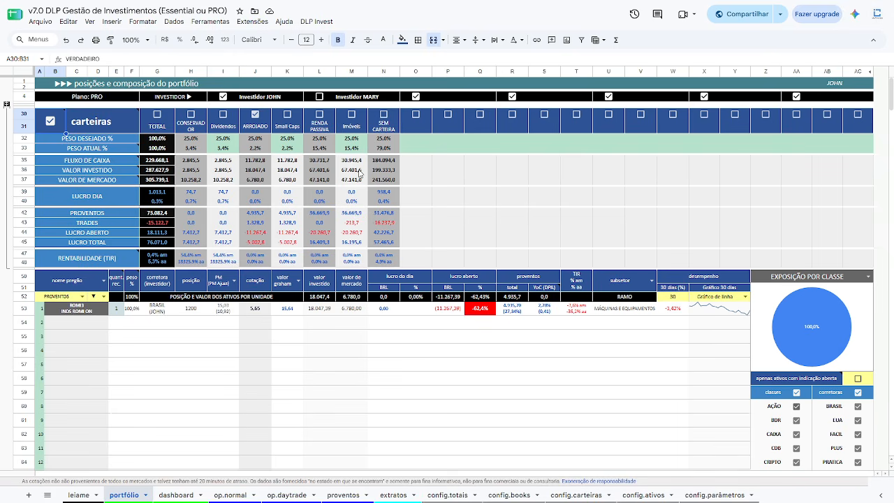
- Filter the positions by the Dividendos, Small Caps and Imóveis carteiras, and leave only ARROJADO selected
{"action": "left_click", "coordinate": [223, 116]}
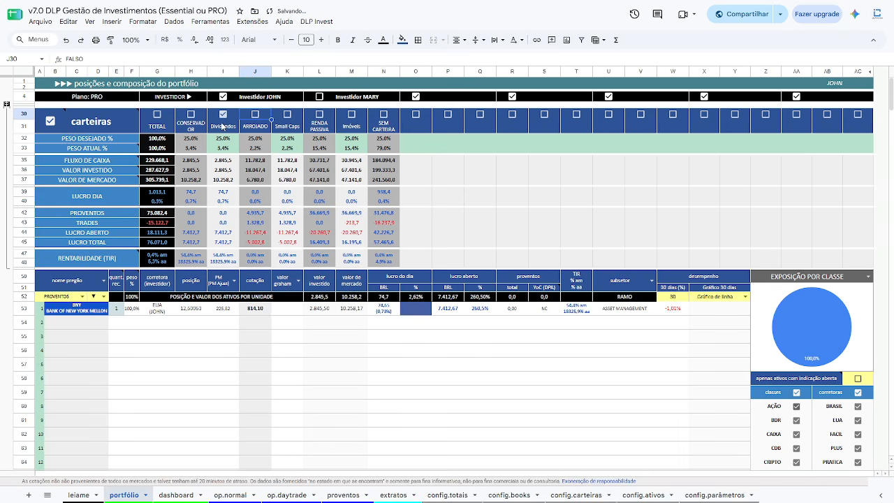
{"action": "left_click", "coordinate": [287, 114]}
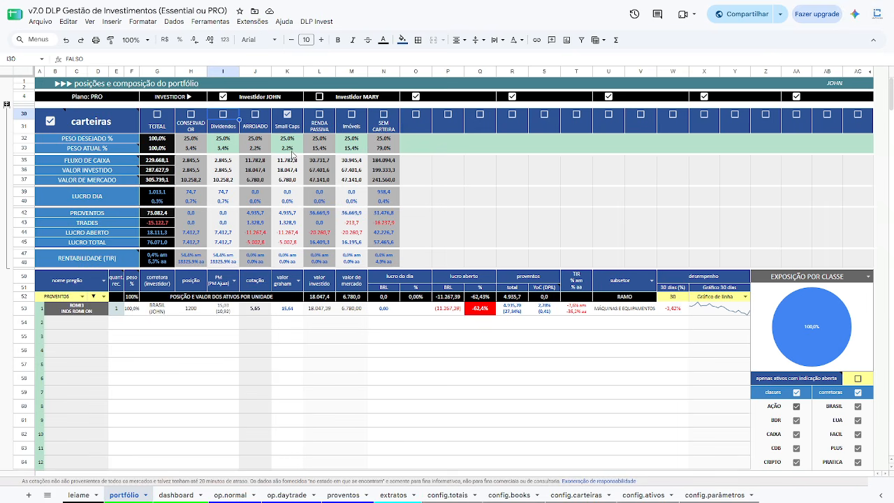
{"action": "left_click", "coordinate": [254, 113]}
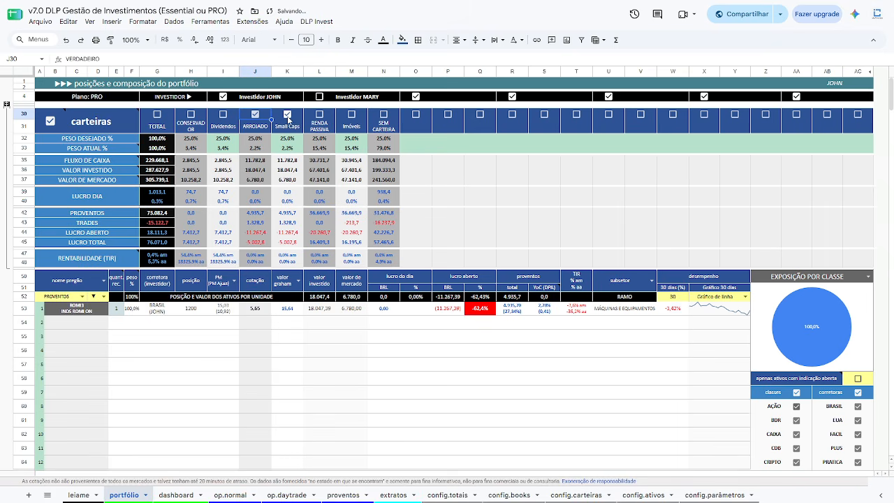
{"action": "left_click", "coordinate": [287, 114]}
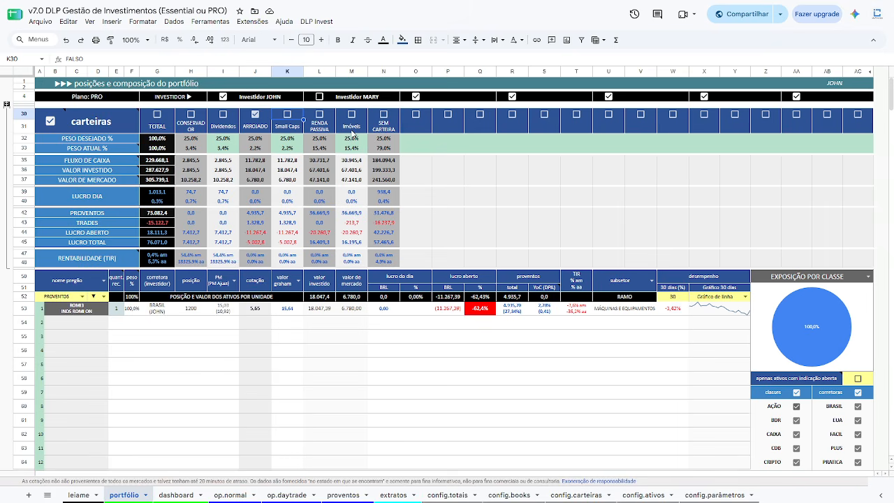
{"action": "left_click", "coordinate": [352, 114]}
{"action": "left_click", "coordinate": [352, 114]}
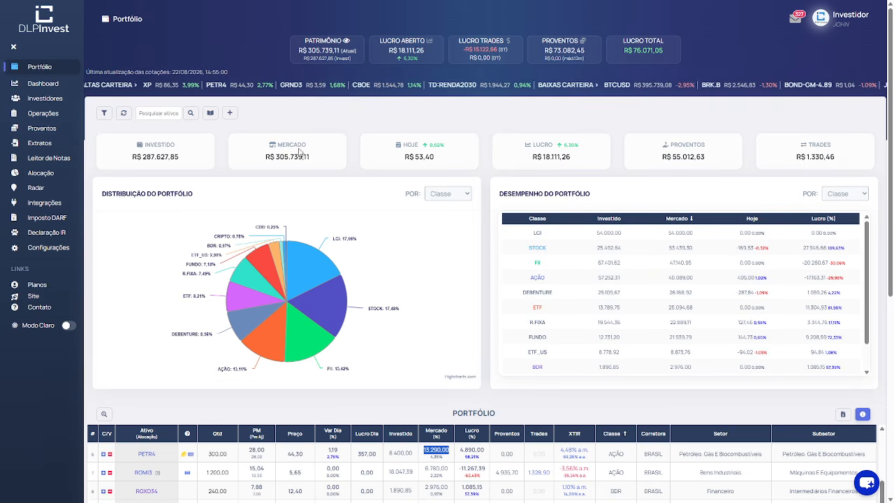
- In the DLP Invest web platform, show the portfolio filters and filter by the Dividendos carteira
{"action": "left_click", "coordinate": [104, 113]}
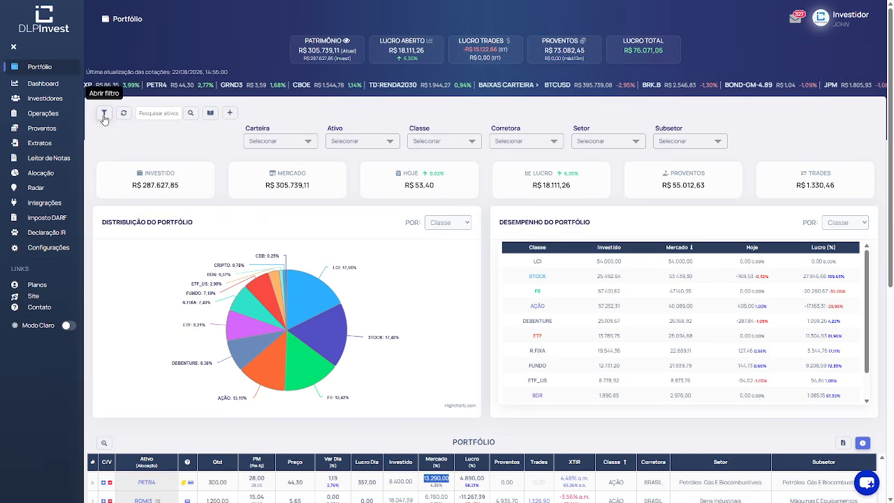
{"action": "left_click", "coordinate": [307, 144]}
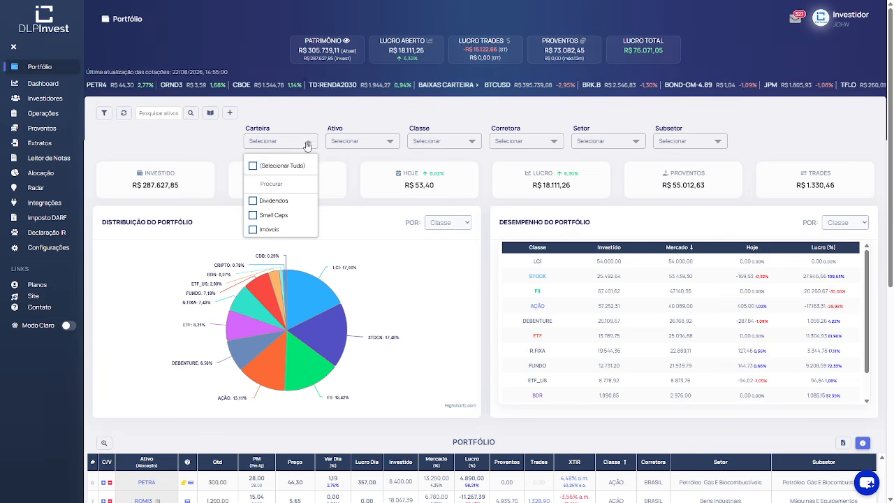
{"action": "left_click", "coordinate": [254, 202]}
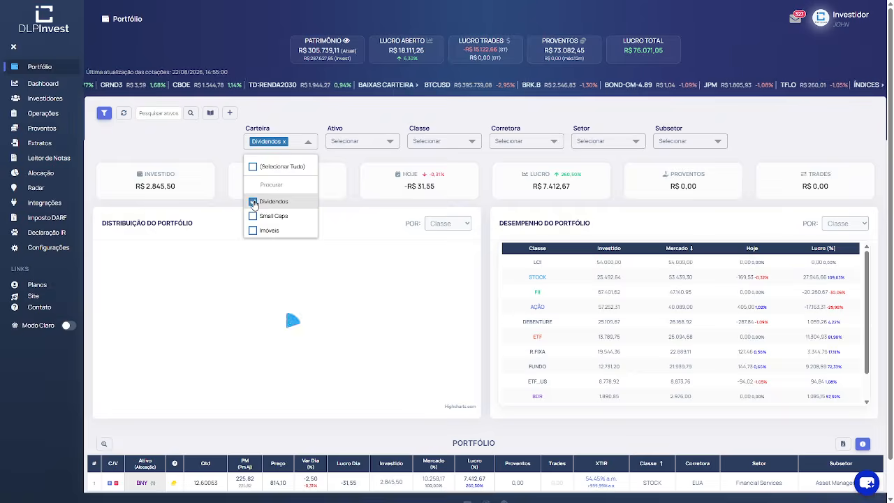
{"action": "left_click", "coordinate": [215, 148]}
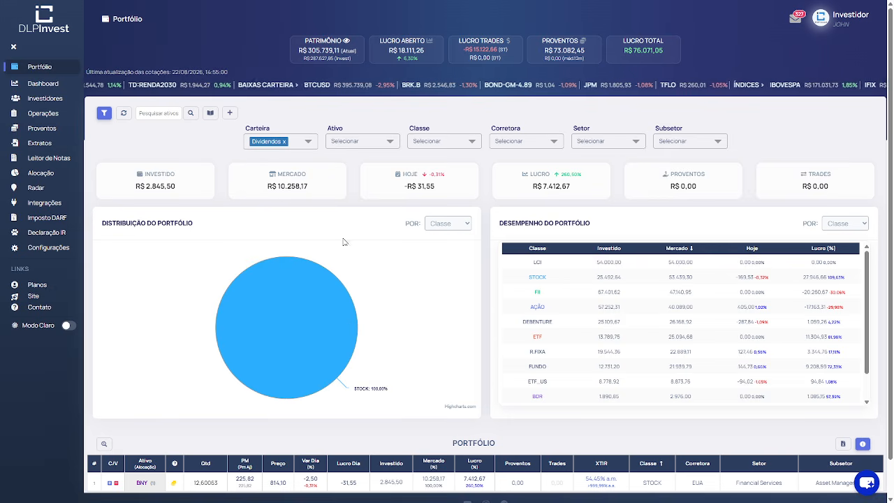
{"action": "scroll", "coordinate": [378, 250], "scroll_direction": "down", "scroll_amount": 1}
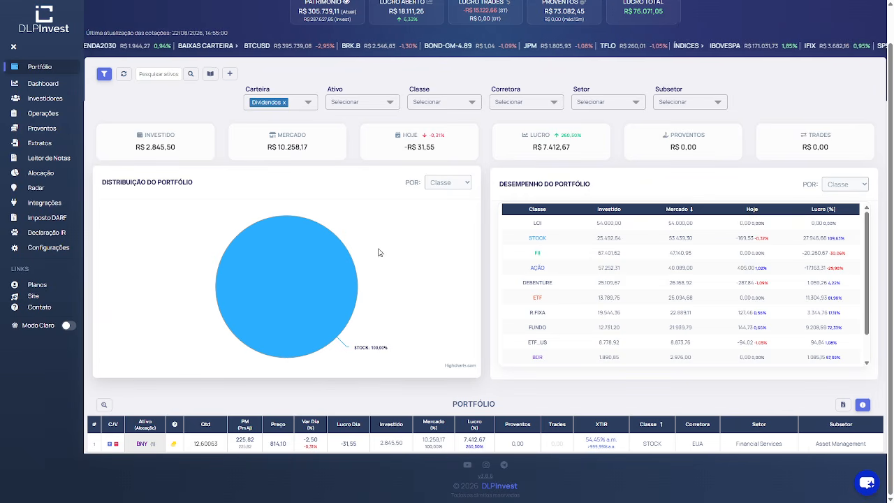
- Change the Carteira filter to Small Caps only
{"action": "left_click", "coordinate": [308, 105]}
{"action": "left_click", "coordinate": [254, 178]}
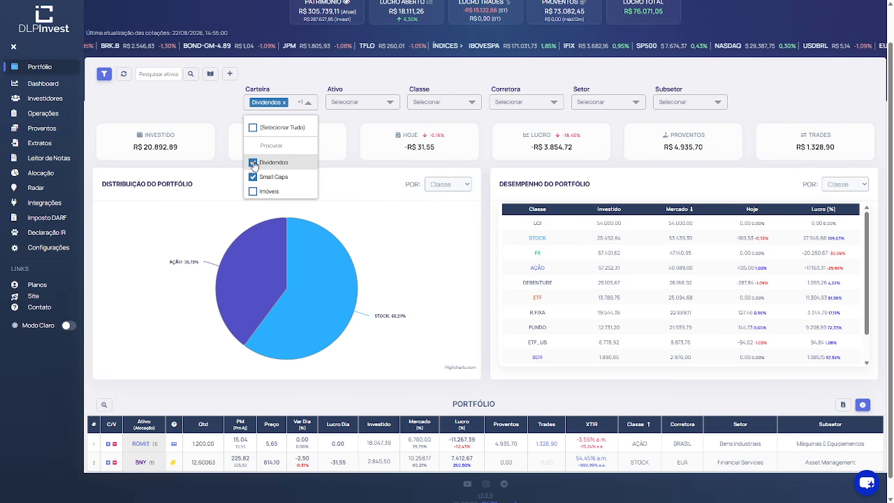
{"action": "left_click", "coordinate": [253, 164]}
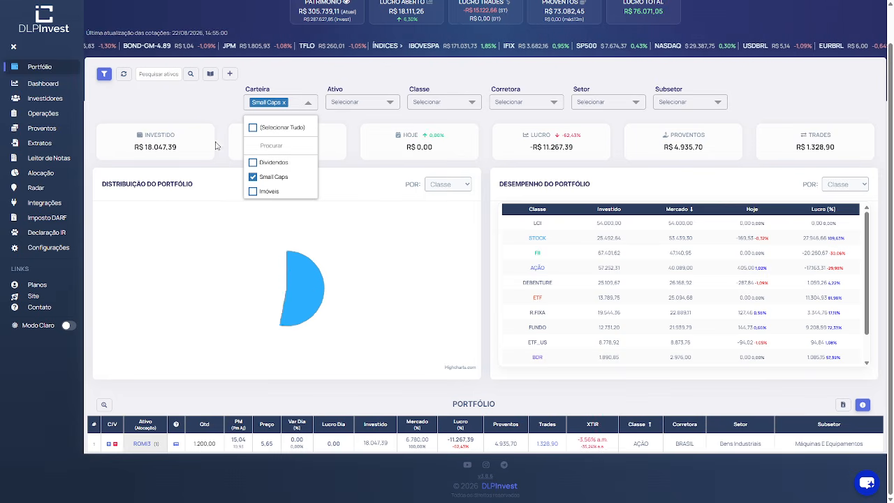
- Compare the web Mercado total for Small Caps with its VALOR DE MERCADO in the Google Sheets version, and locate its LUCRO ABERTO
{"action": "left_click_drag", "start_coordinate": [278, 147], "coordinate": [309, 150]}
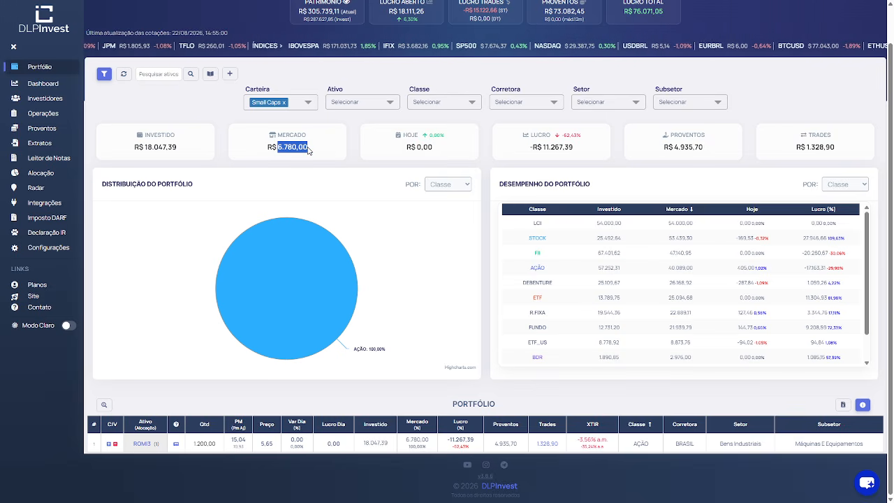
{"action": "key", "text": "ctrl+Tab"}
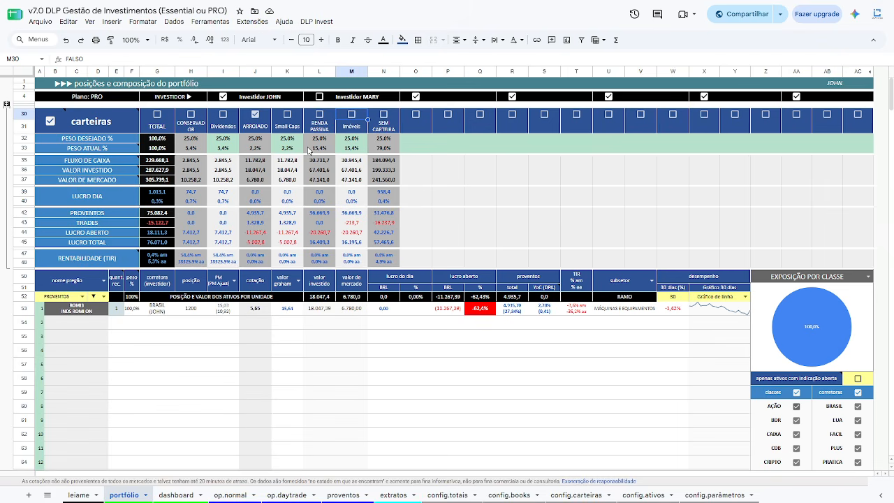
{"action": "left_click", "coordinate": [274, 181]}
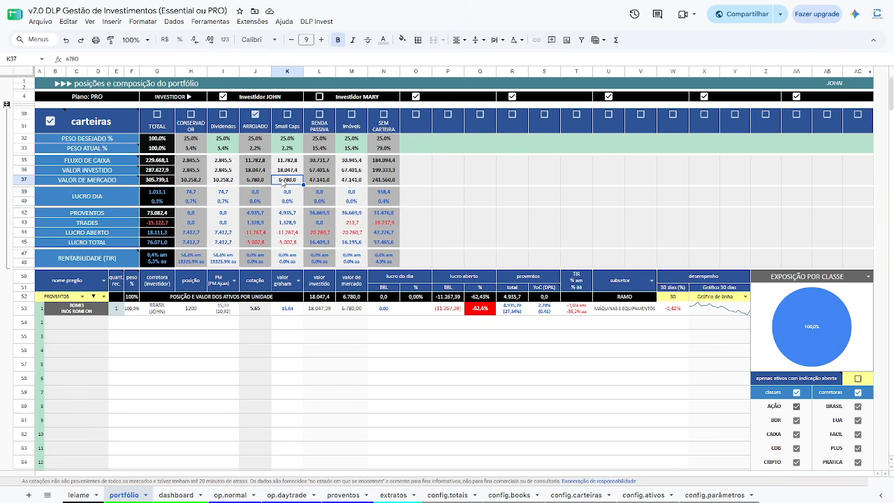
{"action": "left_click", "coordinate": [293, 232]}
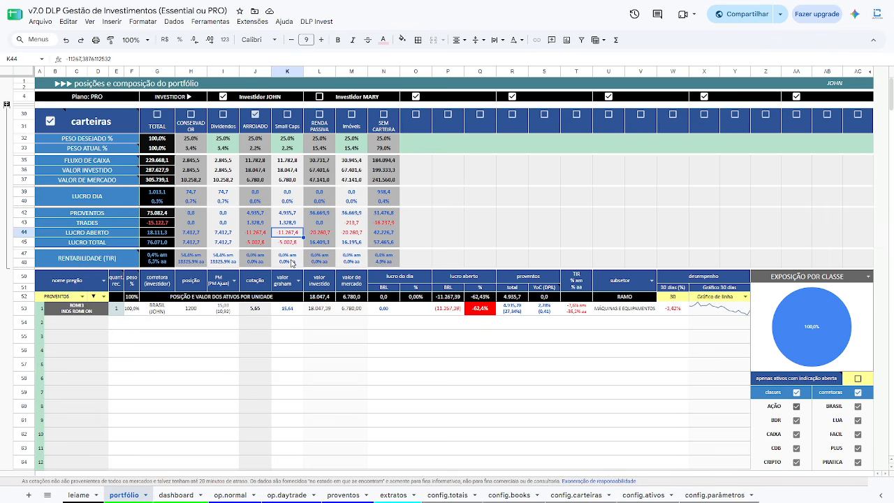
- Return to the DLP Invest web platform and highlight the Small Caps Lucro amount for comparison
{"action": "key", "text": "ctrl+shift+Tab"}
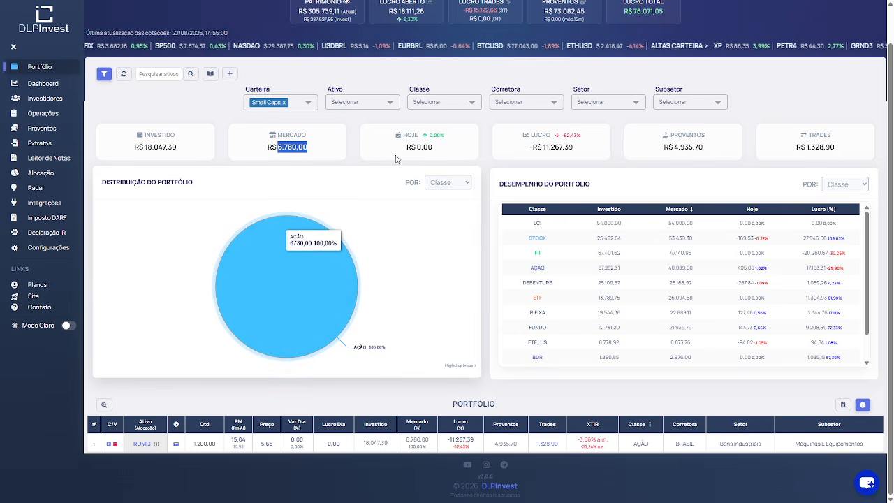
{"action": "left_click_drag", "start_coordinate": [525, 147], "coordinate": [577, 147]}
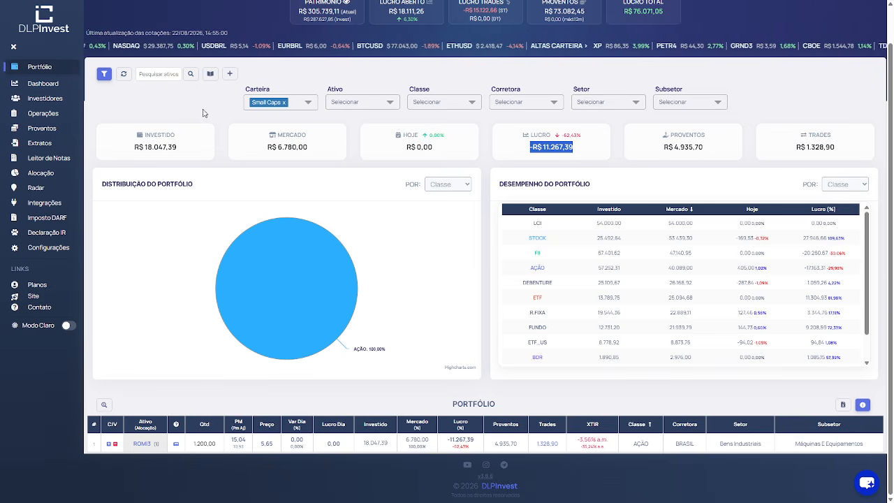
{"action": "scroll", "coordinate": [201, 113], "scroll_direction": "up", "scroll_amount": 1}
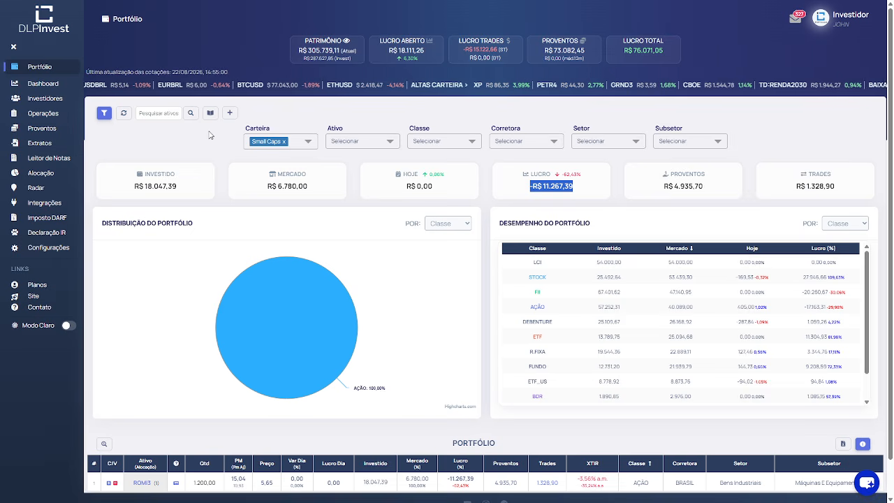
- Add the Dividendos carteira to the Small Caps filter and check the options offered under Ativo, Classe and Corretora
{"action": "left_click", "coordinate": [309, 144]}
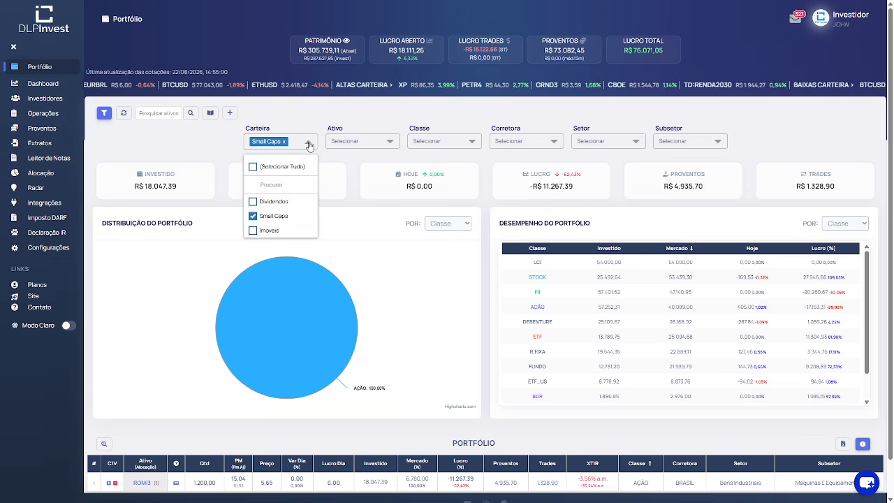
{"action": "left_click", "coordinate": [214, 145]}
{"action": "left_click", "coordinate": [390, 143]}
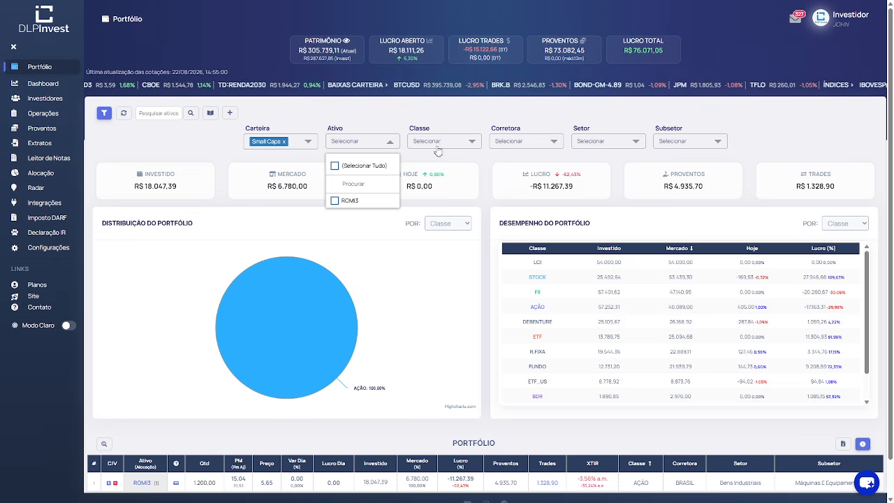
{"action": "left_click", "coordinate": [312, 144]}
{"action": "left_click", "coordinate": [254, 202]}
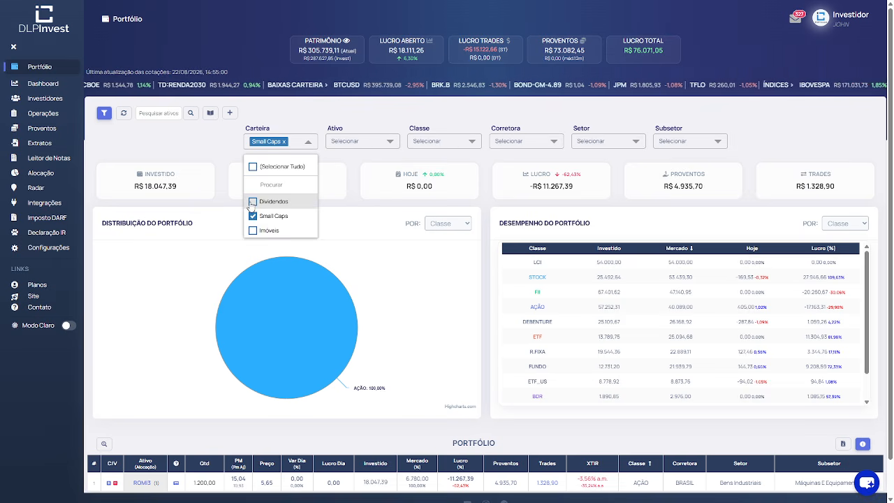
{"action": "left_click", "coordinate": [389, 142]}
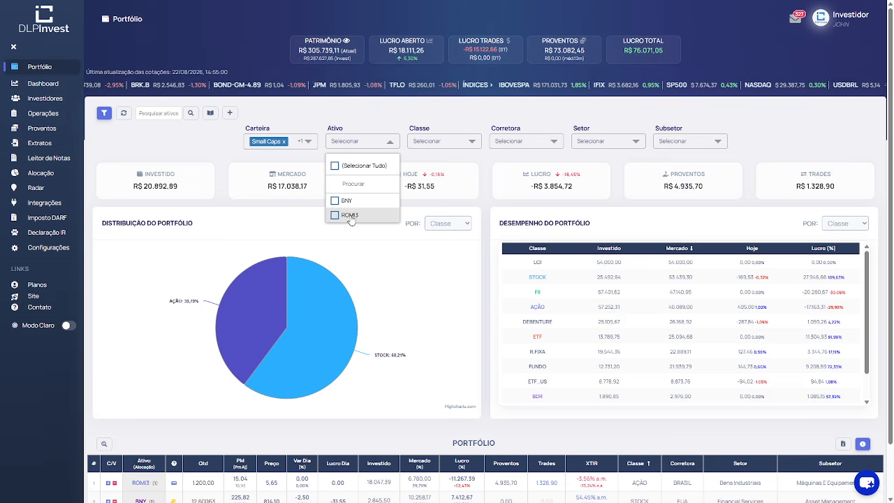
{"action": "left_click", "coordinate": [472, 143]}
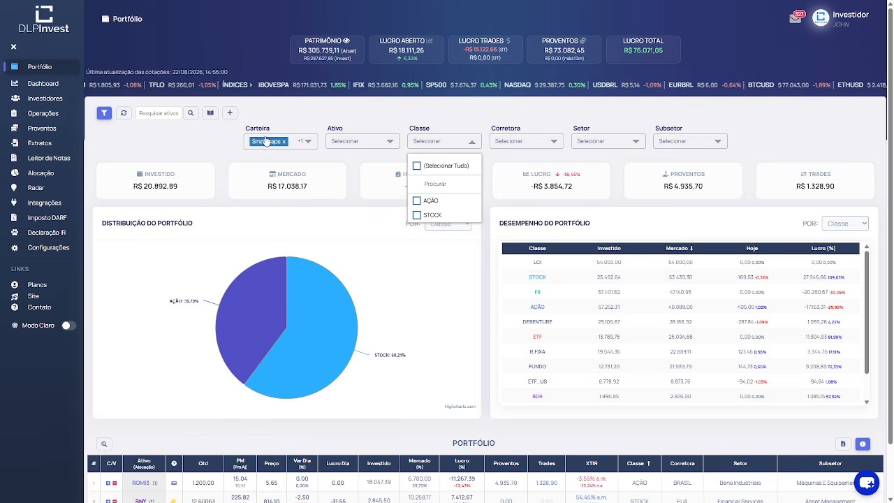
{"action": "left_click", "coordinate": [555, 143]}
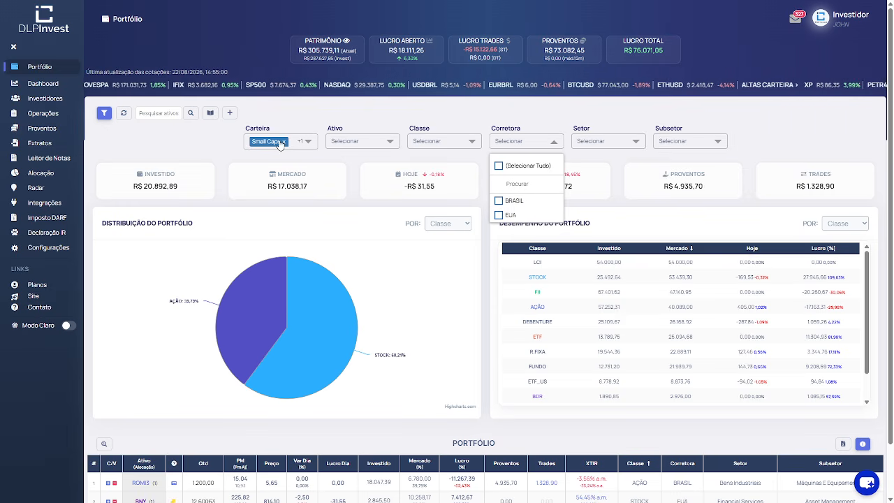
- Select all carteiras in the Carteira filter and clear the whole selection
{"action": "left_click", "coordinate": [308, 144]}
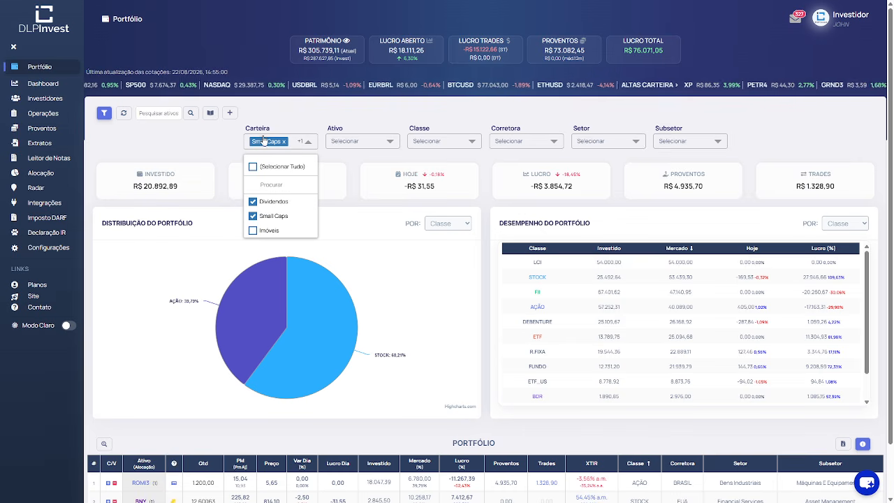
{"action": "left_click", "coordinate": [273, 167]}
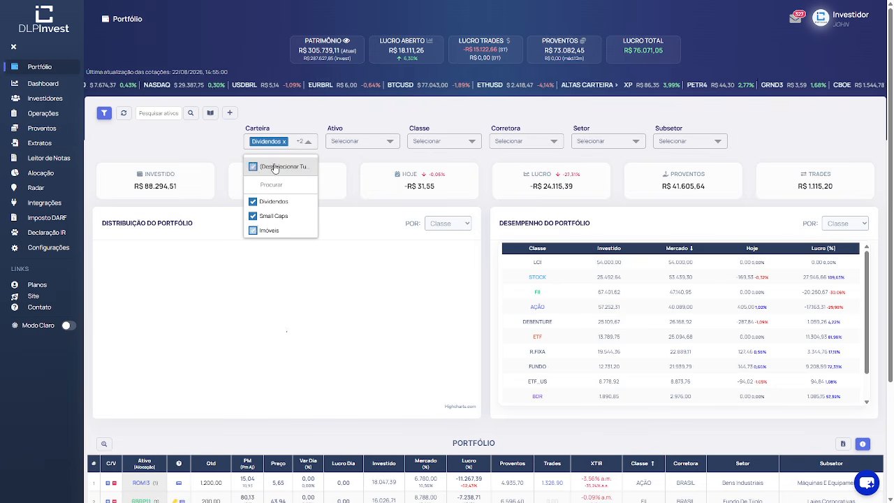
{"action": "left_click", "coordinate": [274, 168]}
{"action": "left_click", "coordinate": [253, 143]}
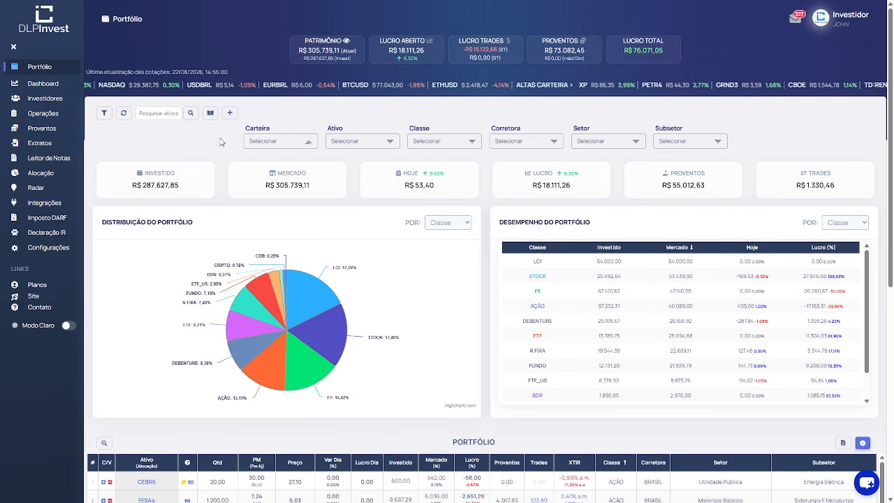
- Look through the full Ativo filter list and filter the portfolio by the AÇÃO option of Classe
{"action": "left_click", "coordinate": [388, 143]}
{"action": "scroll", "coordinate": [393, 192], "scroll_direction": "down", "scroll_amount": 4}
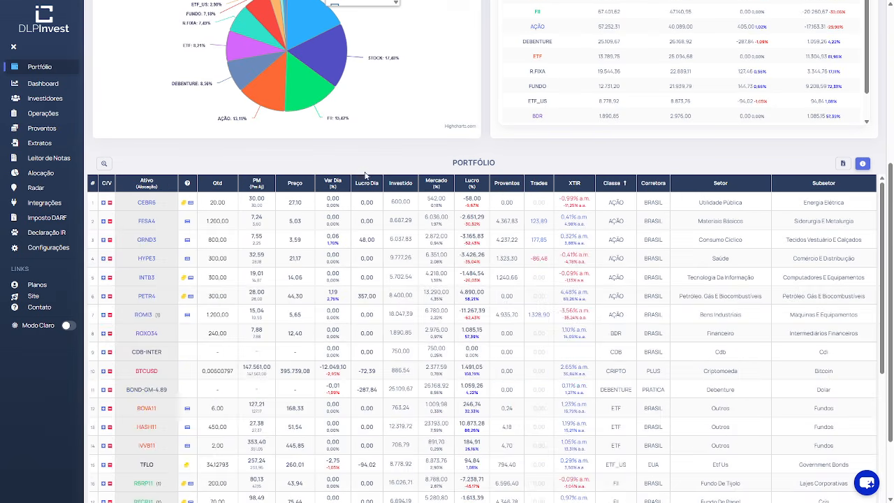
{"action": "scroll", "coordinate": [393, 192], "scroll_direction": "up", "scroll_amount": 4}
{"action": "mouse_move", "coordinate": [395, 203]}
{"action": "left_mouse_down"}
{"action": "mouse_move", "coordinate": [397, 271]}
{"action": "mouse_move", "coordinate": [387, 204]}
{"action": "left_mouse_up"}
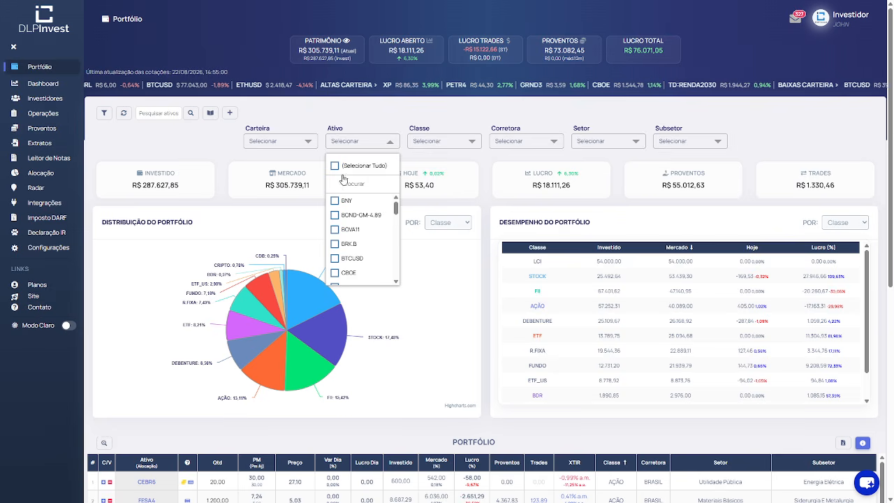
{"action": "left_click", "coordinate": [458, 143]}
{"action": "mouse_move", "coordinate": [478, 204]}
{"action": "left_mouse_down"}
{"action": "mouse_move", "coordinate": [478, 260]}
{"action": "mouse_move", "coordinate": [478, 202]}
{"action": "left_mouse_up"}
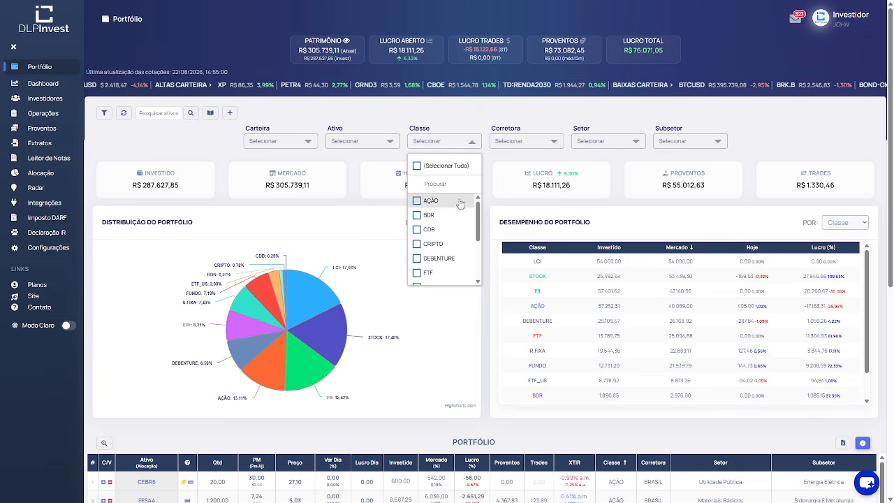
{"action": "left_click", "coordinate": [416, 202]}
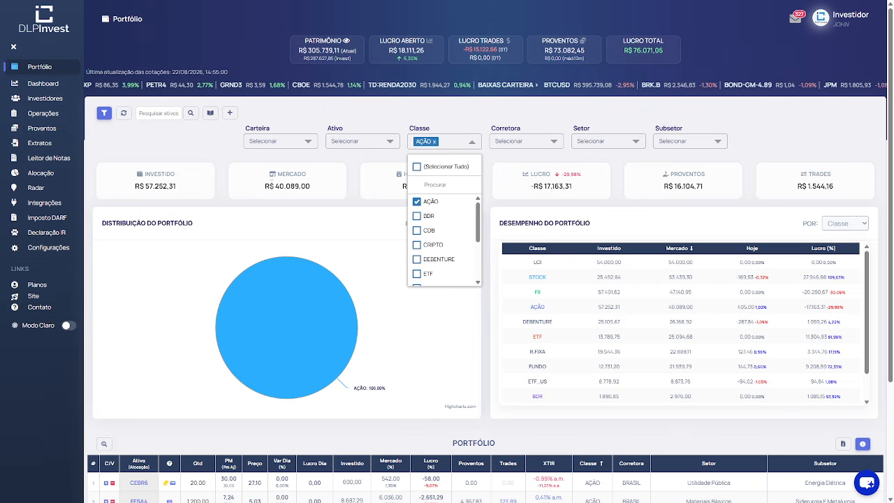
{"action": "left_click", "coordinate": [223, 149]}
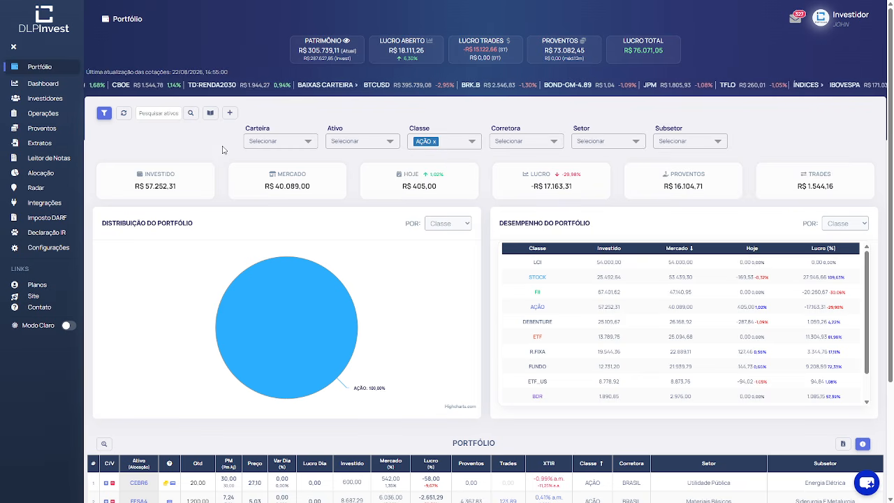
- Switch to the Google Sheets version, expand the books section above carteiras and enable its calculations
{"action": "key", "text": "ctrl+Tab"}
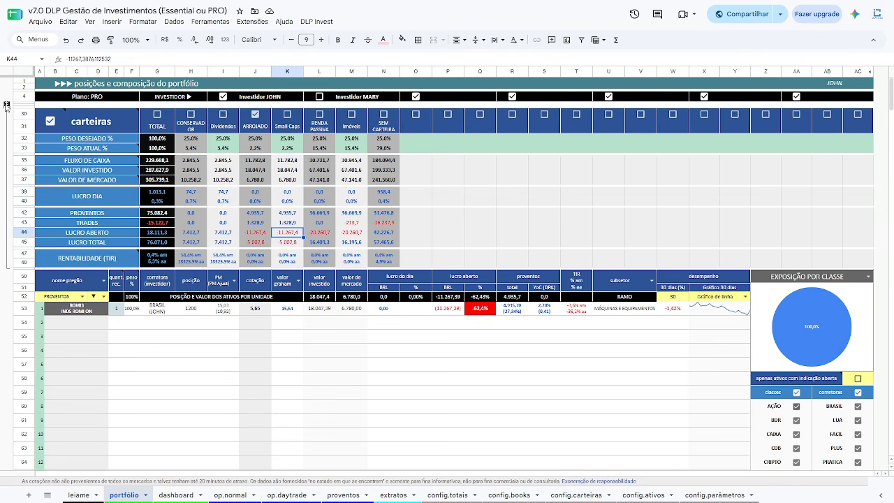
{"action": "left_click", "coordinate": [7, 106]}
{"action": "left_click", "coordinate": [50, 118]}
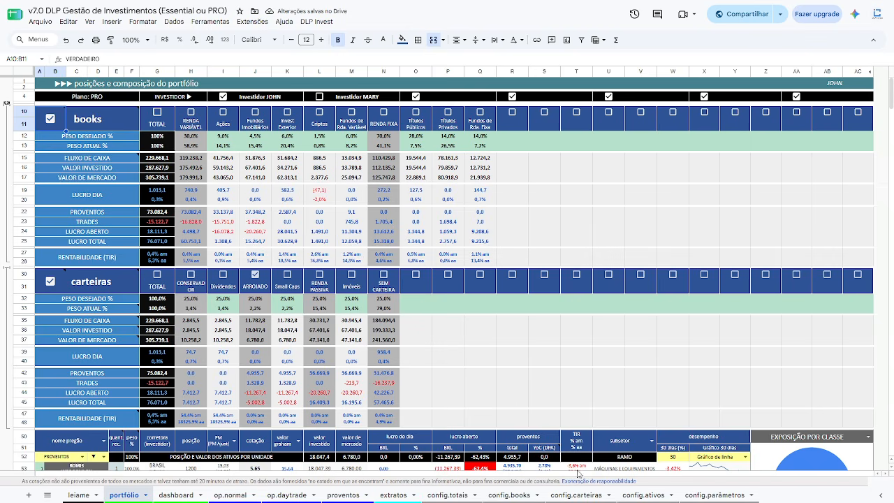
- On the config.totais sheet, examine which asset classes make up the ações and invest exterior books
{"action": "left_click", "coordinate": [459, 496]}
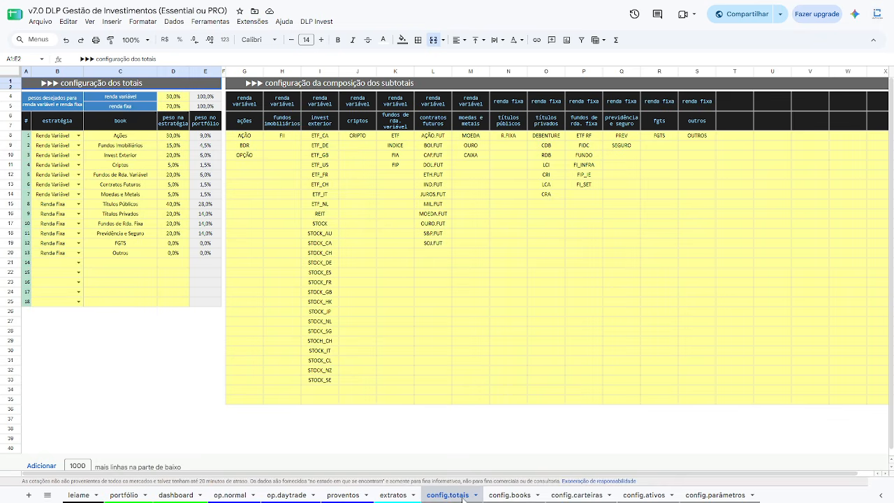
{"action": "left_click", "coordinate": [252, 127]}
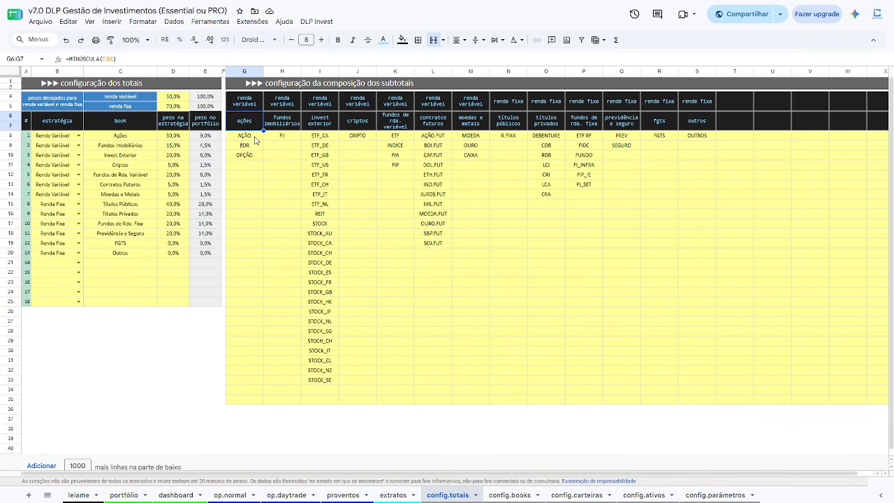
{"action": "left_click", "coordinate": [256, 137]}
{"action": "left_click", "coordinate": [251, 148]}
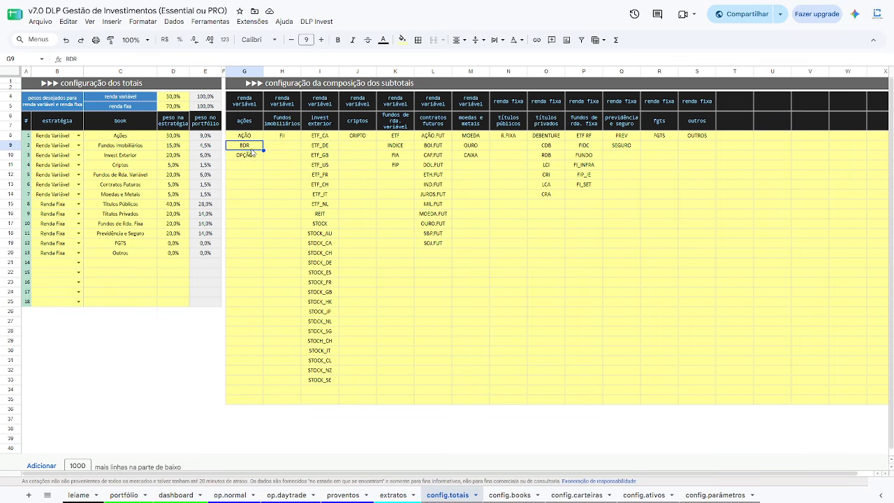
{"action": "left_click", "coordinate": [253, 157]}
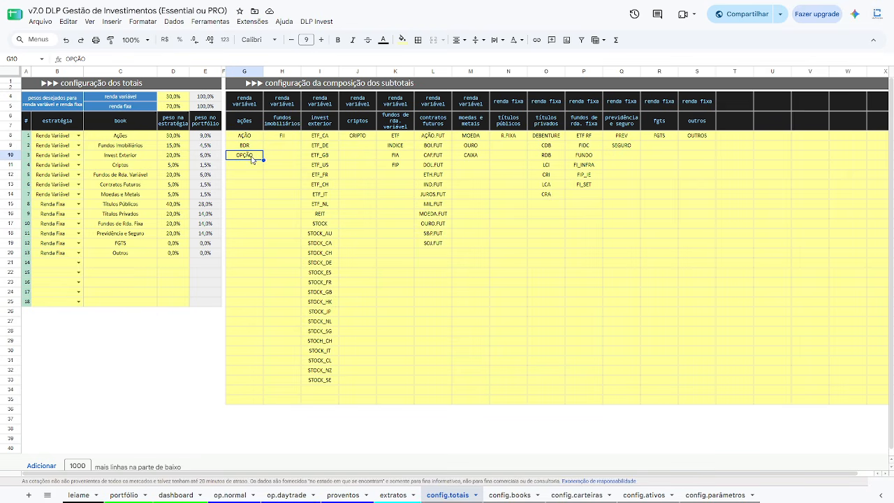
{"action": "left_click", "coordinate": [319, 128]}
{"action": "left_click_drag", "start_coordinate": [323, 139], "coordinate": [321, 381]}
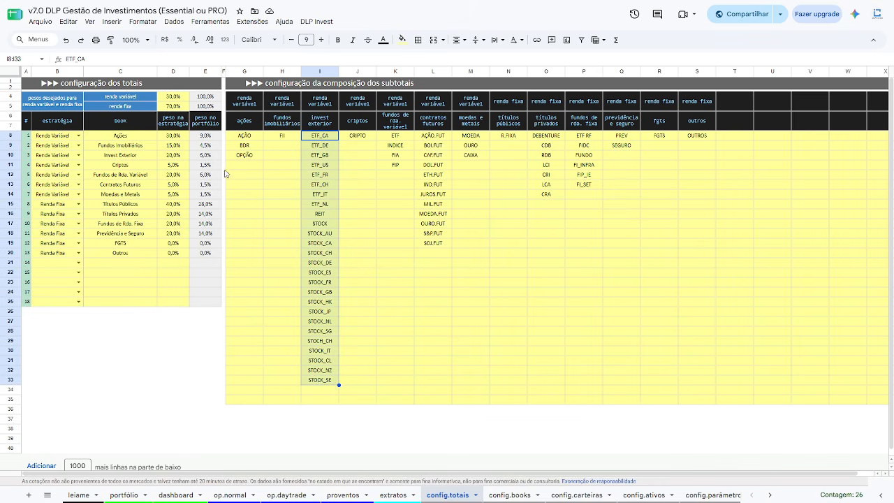
{"action": "left_click_drag", "start_coordinate": [250, 147], "coordinate": [419, 287]}
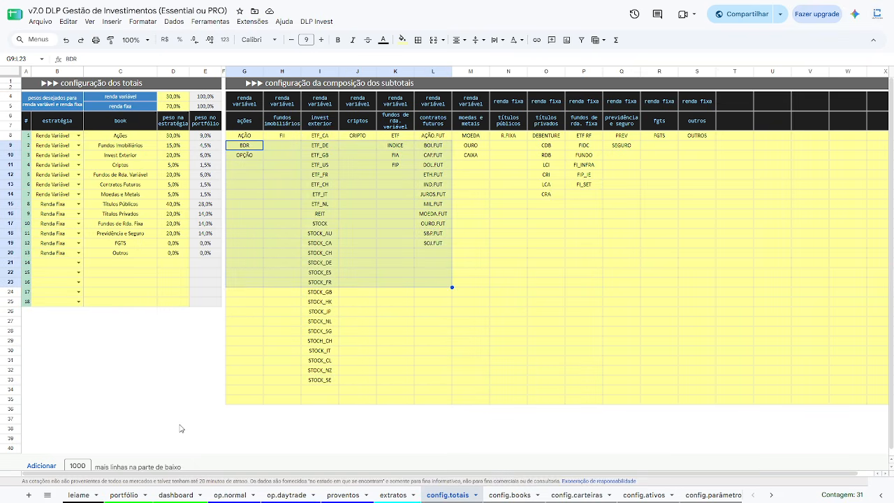
- Return to the portfólio sheet and turn off both the books and carteiras calculations
{"action": "left_click", "coordinate": [126, 495]}
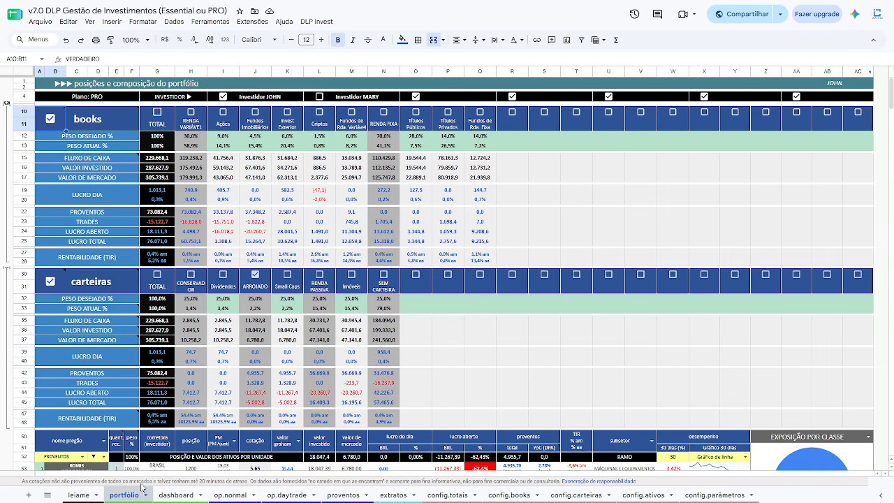
{"action": "left_click", "coordinate": [49, 116]}
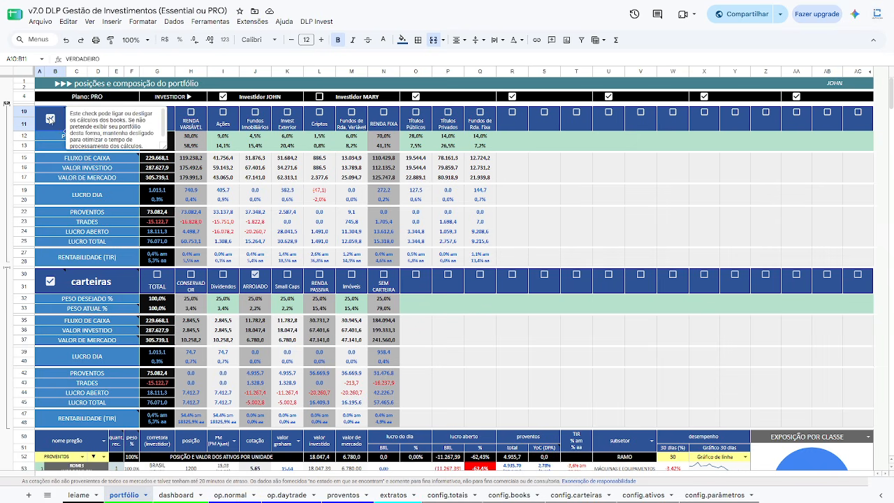
{"action": "left_click", "coordinate": [50, 282]}
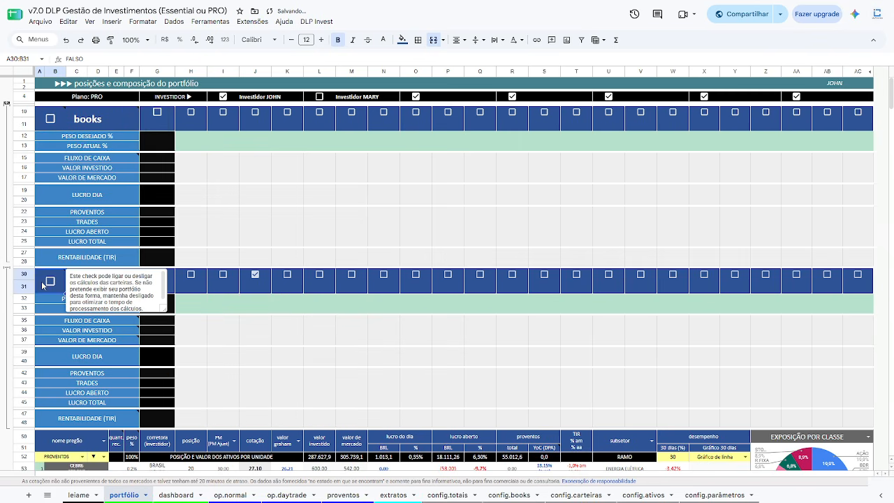
- Collapse the carteiras and books sections and expand the DLP Invest summary rows above the positions
{"action": "left_click", "coordinate": [6, 271]}
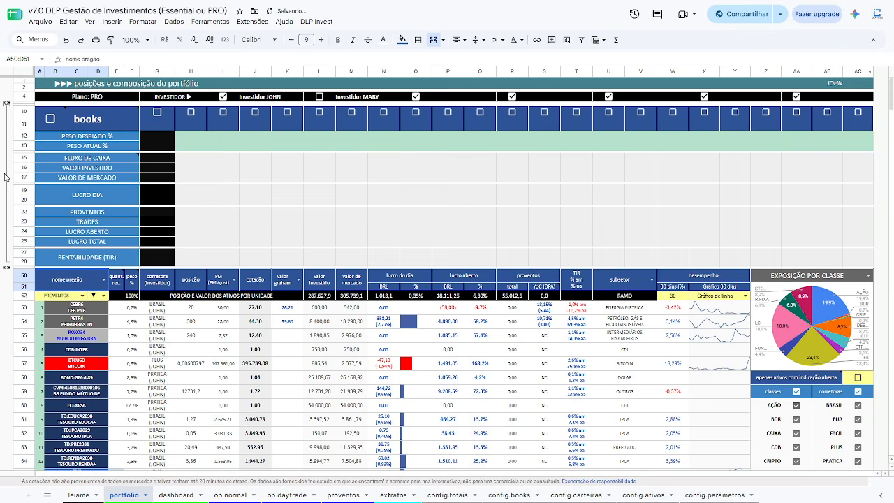
{"action": "left_click", "coordinate": [6, 104]}
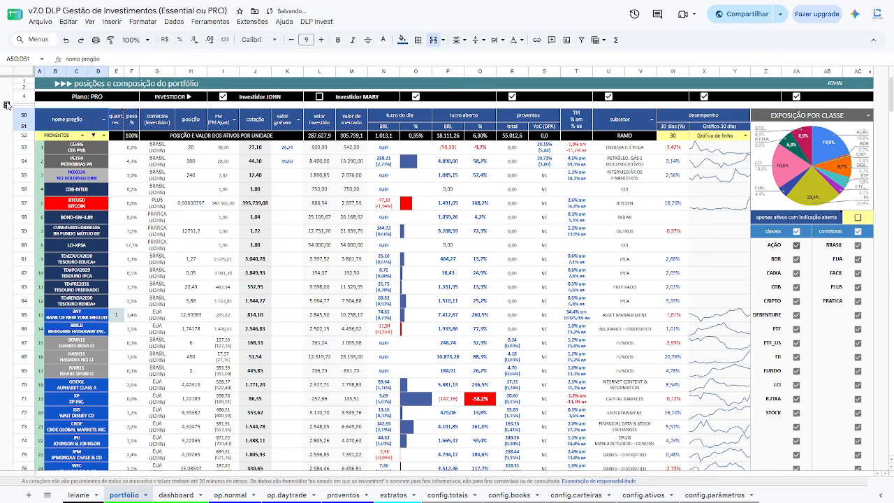
{"action": "left_click", "coordinate": [6, 104]}
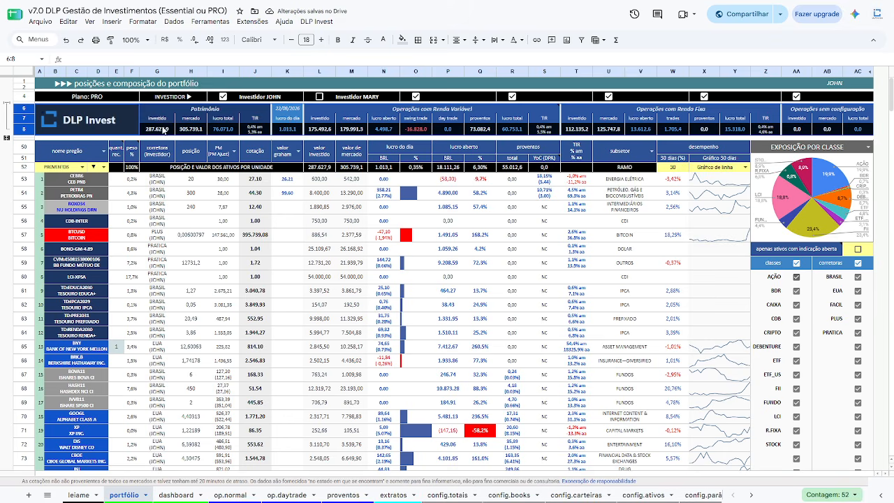
{"action": "left_click", "coordinate": [165, 132]}
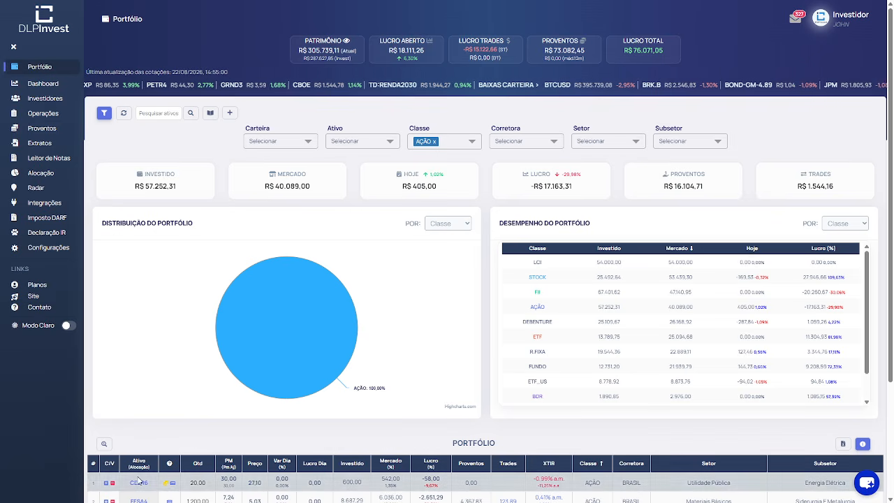
- Switch to the DLP Invest web platform, reset the portfolio filters and highlight the Investido, Mercado and Lucro totals
{"action": "left_click", "coordinate": [125, 115]}
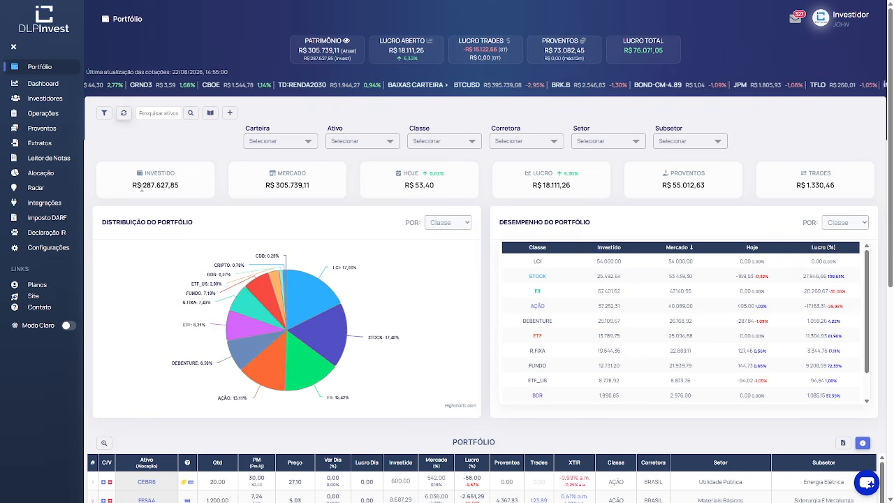
{"action": "left_click_drag", "start_coordinate": [144, 186], "coordinate": [183, 191]}
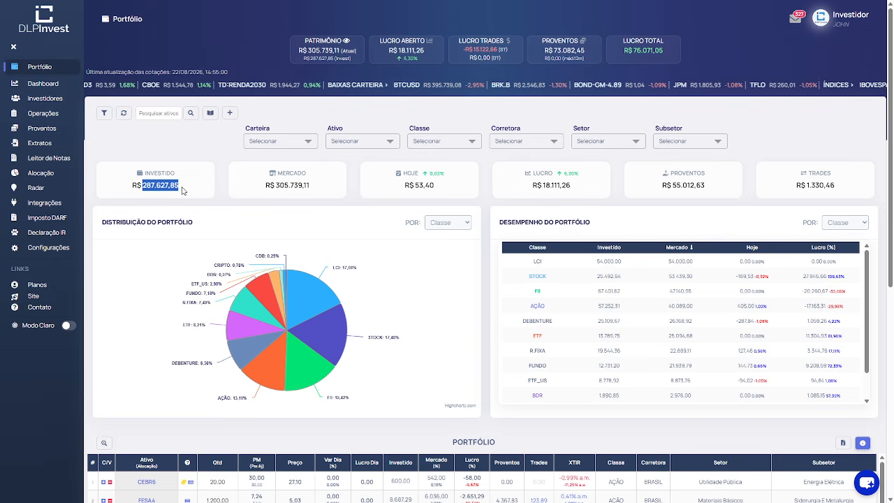
{"action": "left_click_drag", "start_coordinate": [275, 186], "coordinate": [313, 190]}
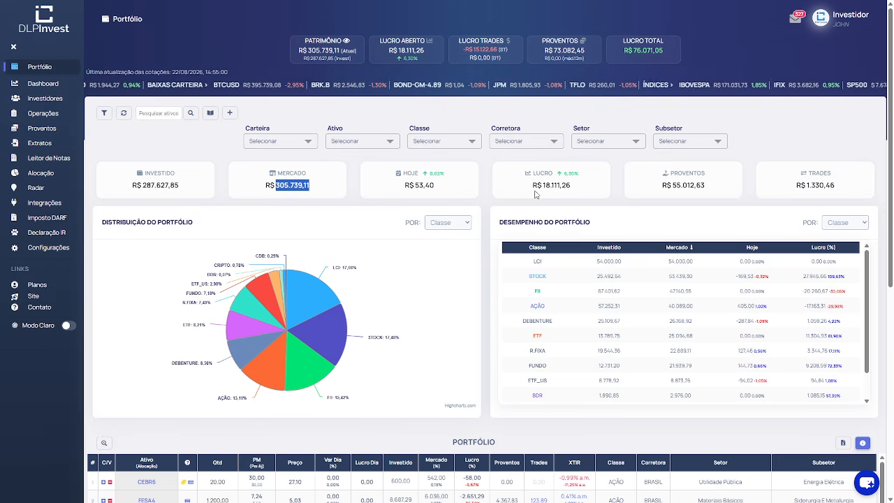
{"action": "left_click_drag", "start_coordinate": [542, 185], "coordinate": [580, 190]}
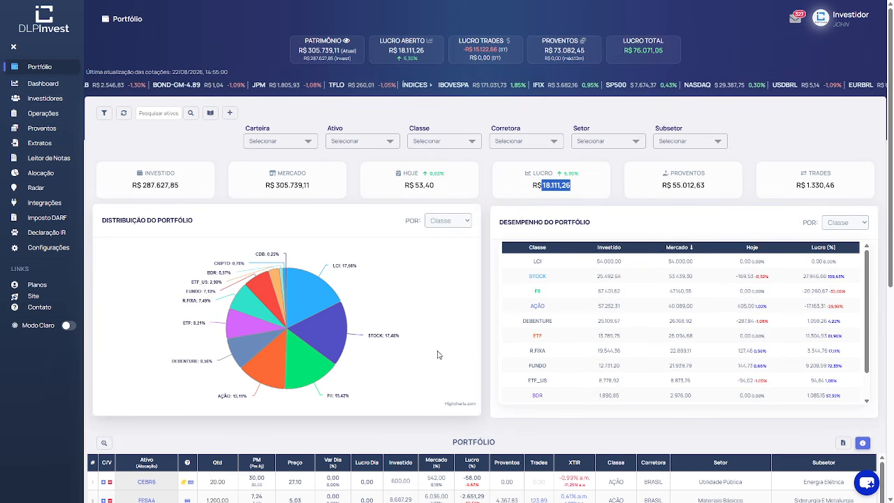
- Review the positions listed in the unfiltered PORTFÓLIO table and return to the portfolio summary
{"action": "scroll", "coordinate": [400, 399], "scroll_direction": "down", "scroll_amount": 8}
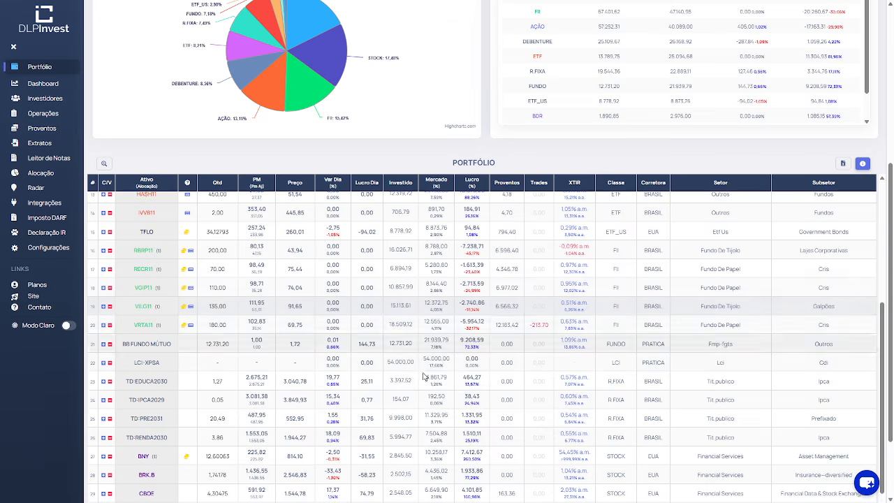
{"action": "scroll", "coordinate": [517, 311], "scroll_direction": "up", "scroll_amount": 5}
{"action": "scroll", "coordinate": [517, 308], "scroll_direction": "up", "scroll_amount": 4}
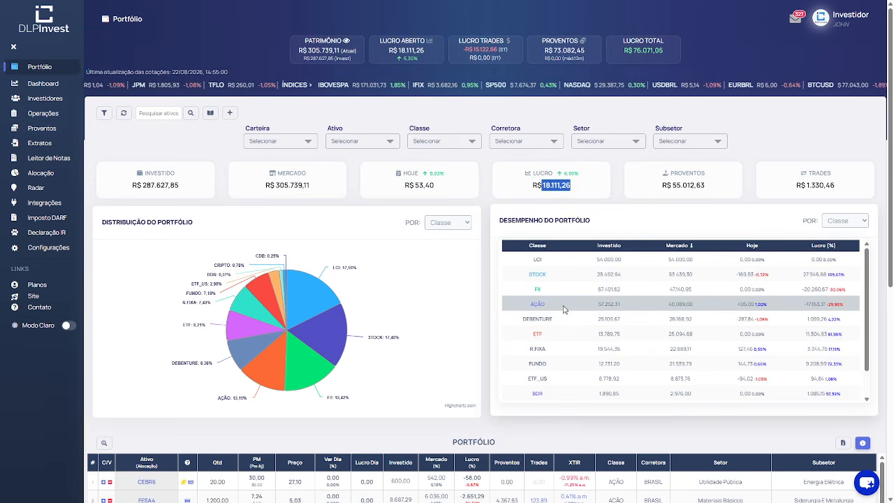
- Highlight the Proventos and Trades totals on the web platform, and select the sheet's Patrimônio mercado total for comparison
{"action": "left_click_drag", "start_coordinate": [674, 185], "coordinate": [707, 186]}
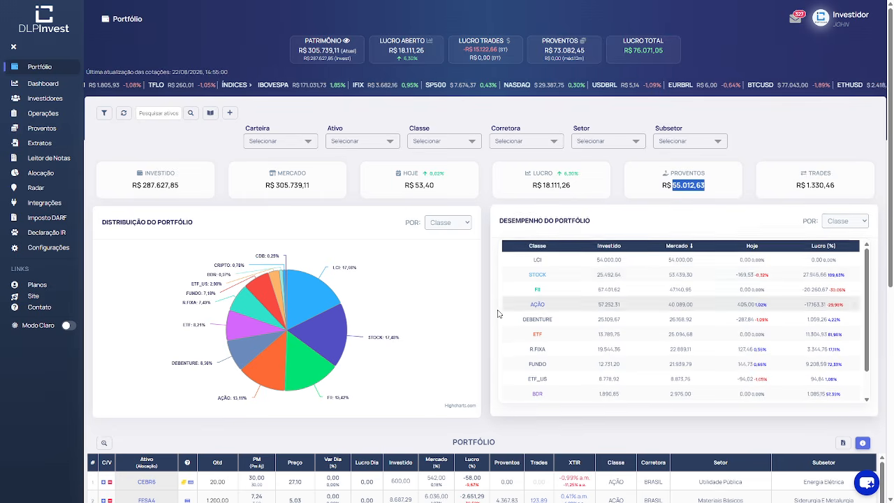
{"action": "scroll", "coordinate": [499, 313], "scroll_direction": "down", "scroll_amount": 4}
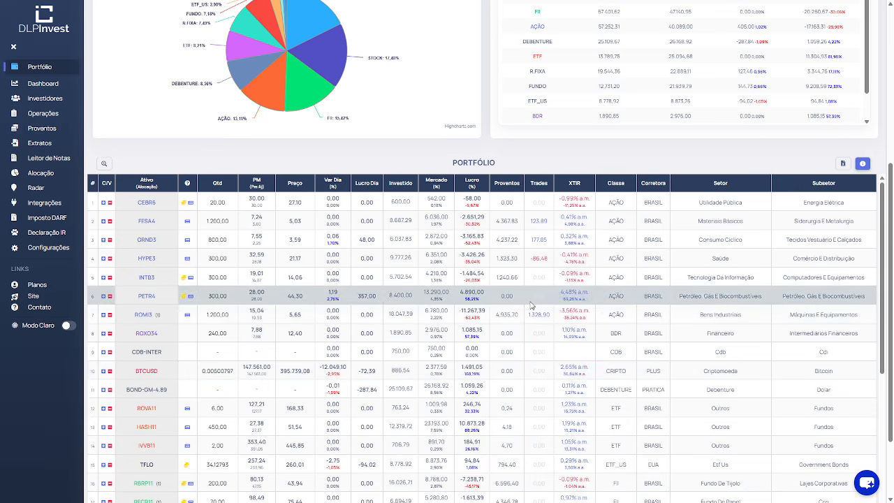
{"action": "scroll", "coordinate": [699, 272], "scroll_direction": "up", "scroll_amount": 4}
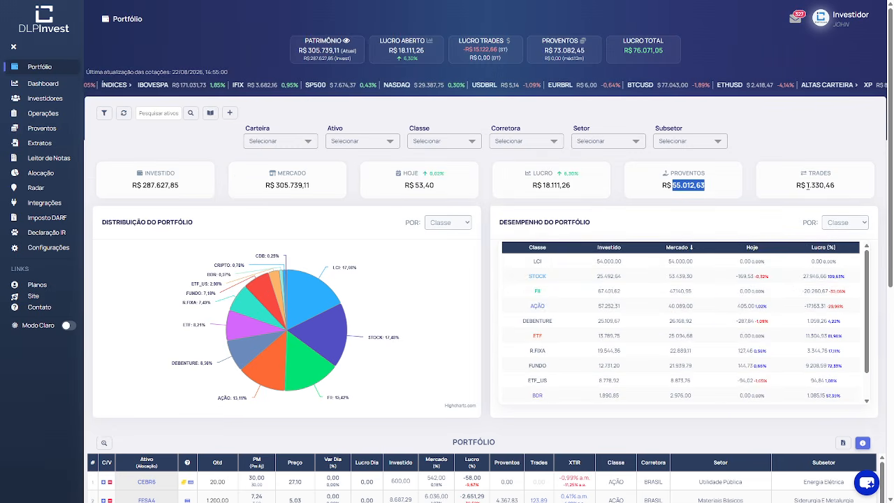
{"action": "left_click_drag", "start_coordinate": [807, 185], "coordinate": [836, 186]}
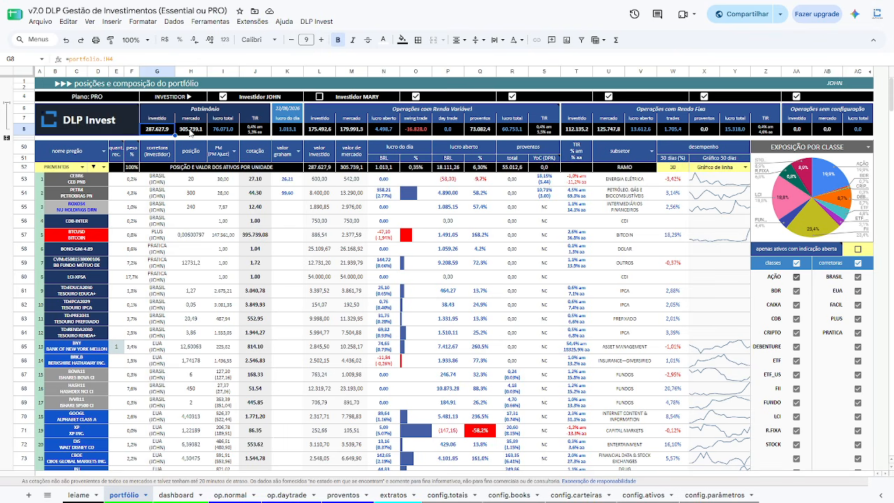
{"action": "left_click", "coordinate": [190, 130]}
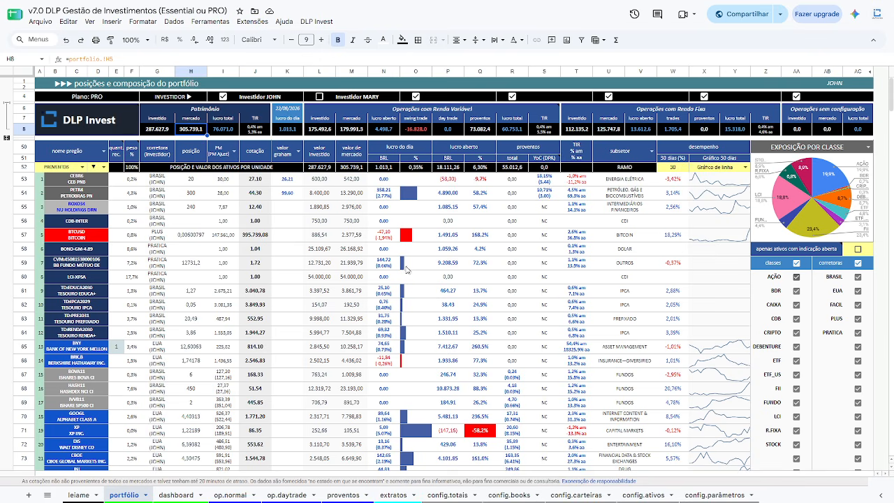
- Filter the portfólio sheet to the AÇÃO class only, clearing the classes master checkbox and every other class
{"action": "left_click", "coordinate": [796, 265]}
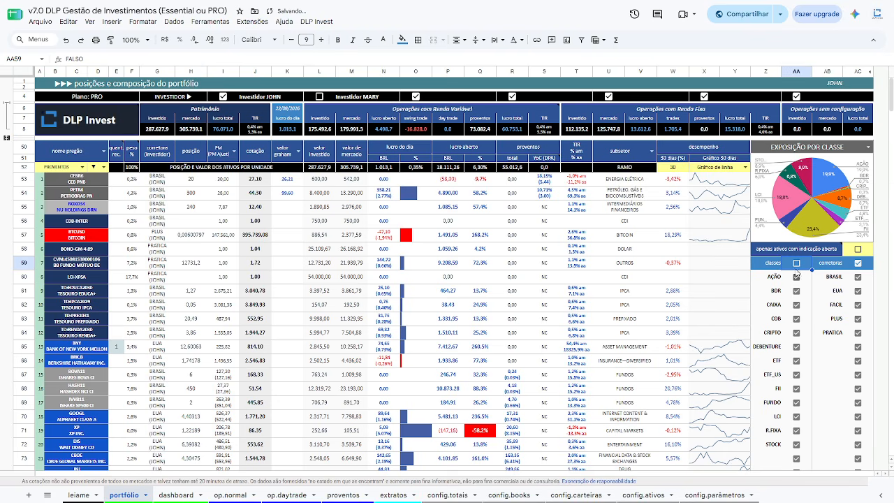
{"action": "left_click", "coordinate": [797, 278]}
{"action": "left_click", "coordinate": [796, 291]}
{"action": "left_click", "coordinate": [796, 305]}
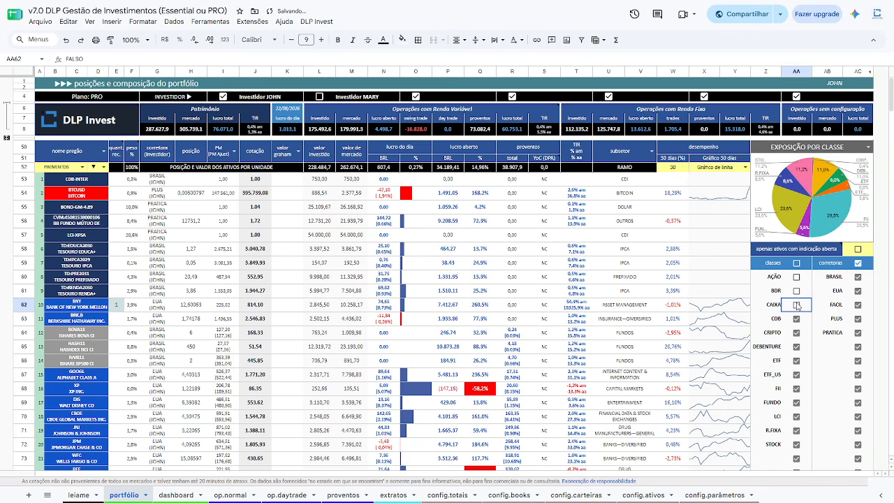
{"action": "left_click", "coordinate": [796, 319]}
{"action": "left_click", "coordinate": [796, 332]}
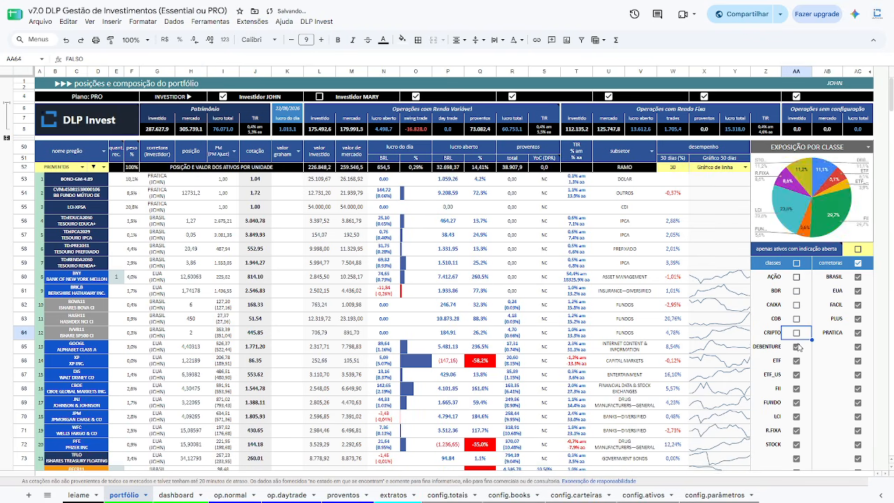
{"action": "left_click", "coordinate": [796, 347]}
{"action": "left_click", "coordinate": [796, 360]}
{"action": "left_click", "coordinate": [797, 375]}
{"action": "left_click", "coordinate": [796, 388]}
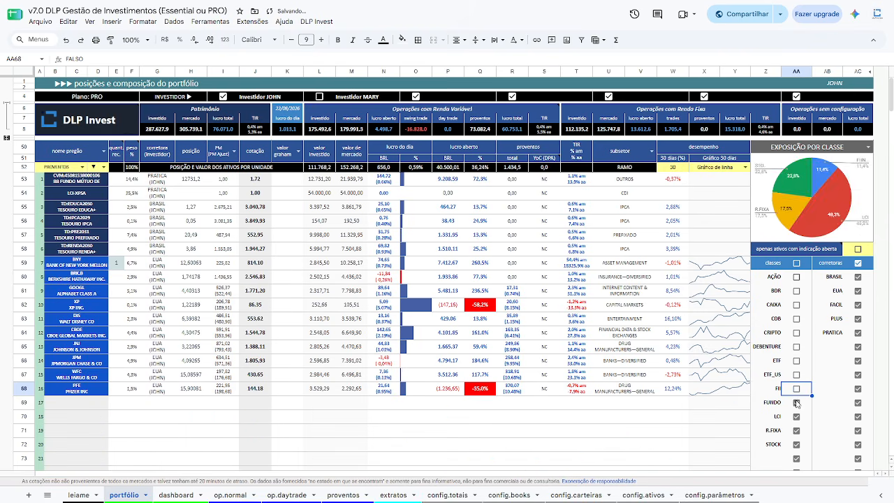
{"action": "left_click", "coordinate": [797, 403]}
{"action": "left_click", "coordinate": [796, 417]}
{"action": "left_click", "coordinate": [797, 431]}
{"action": "left_click", "coordinate": [797, 444]}
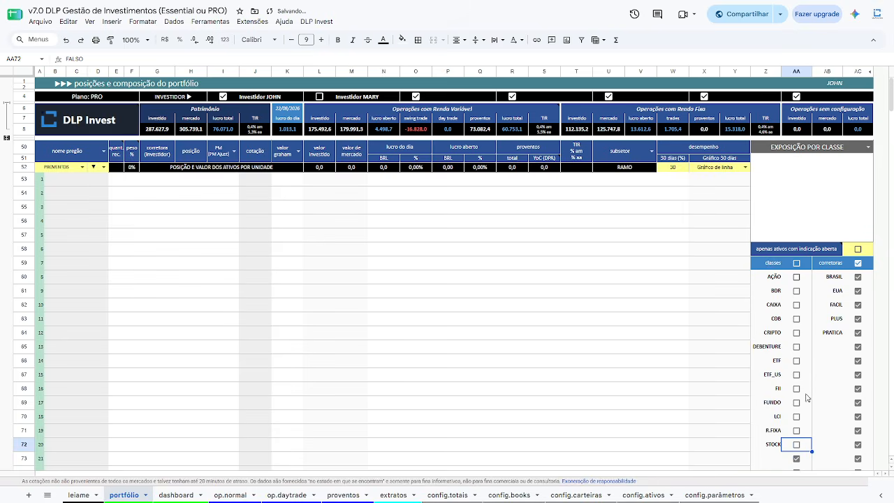
{"action": "left_click", "coordinate": [796, 277]}
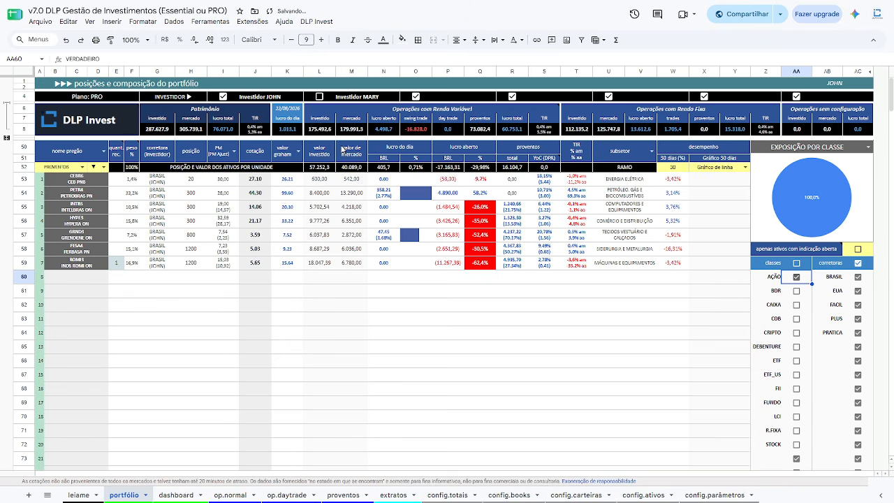
- Check the valor investido and valor de mercado totals against the AÇÃO positions beneath them
{"action": "left_click", "coordinate": [317, 169]}
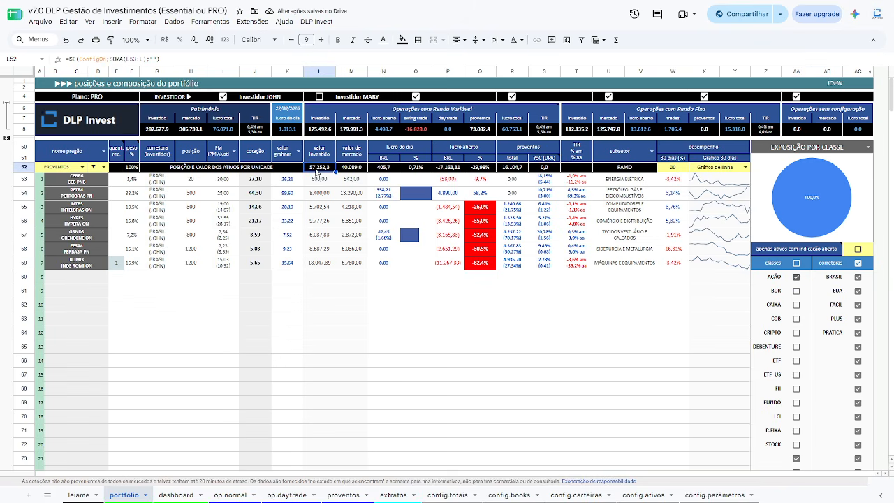
{"action": "left_click", "coordinate": [351, 171], "text": "shift"}
{"action": "left_click_drag", "start_coordinate": [317, 170], "coordinate": [318, 248]}
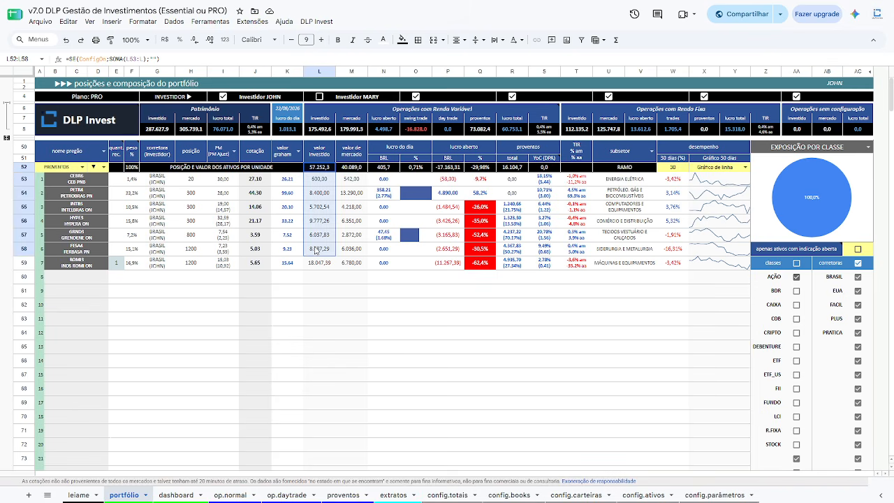
{"action": "left_click_drag", "start_coordinate": [349, 170], "coordinate": [375, 250]}
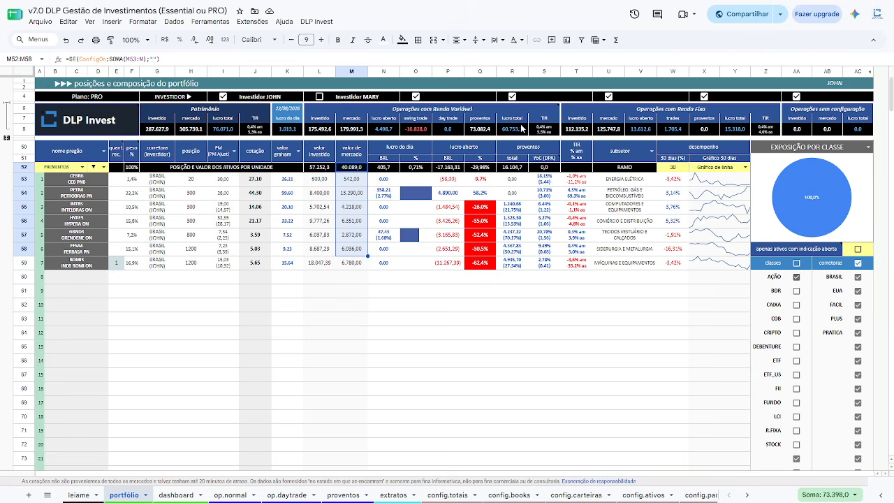
- Compare the sheet's Patrimônio lucro total and its variable and fixed income proventos with the web platform's totals
{"action": "left_click", "coordinate": [224, 130]}
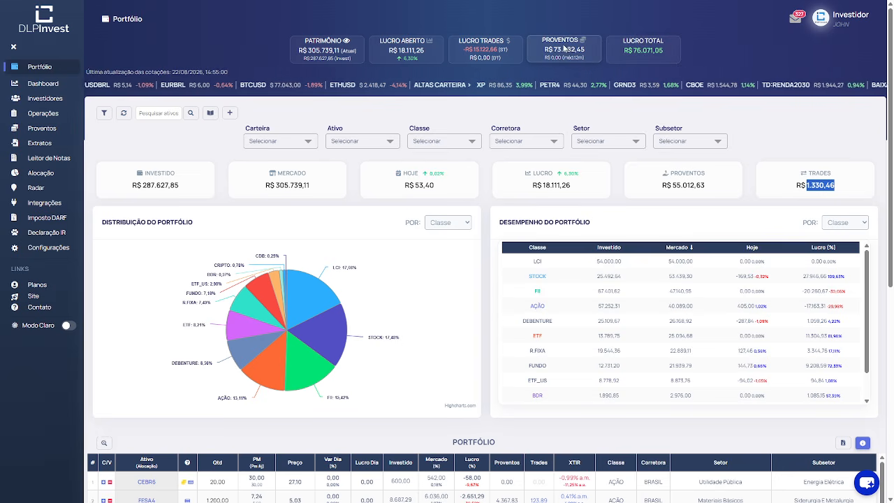
{"action": "key", "text": "ctrl+Tab"}
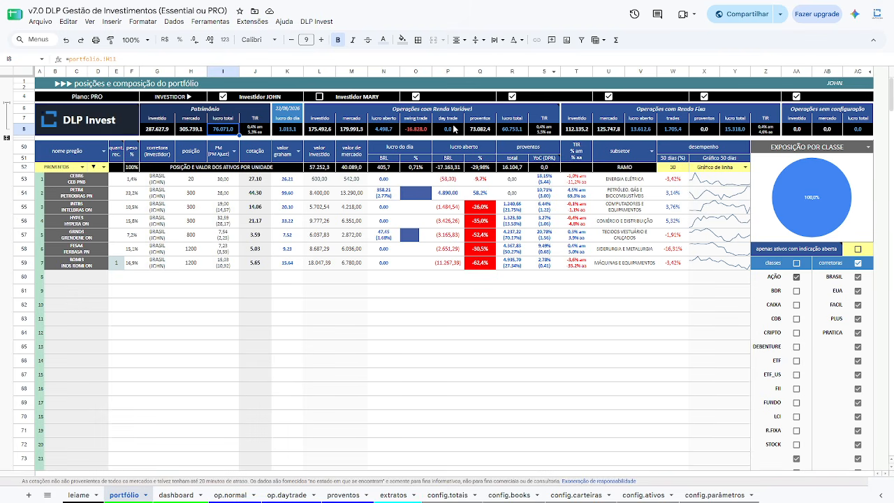
{"action": "left_click", "coordinate": [479, 130]}
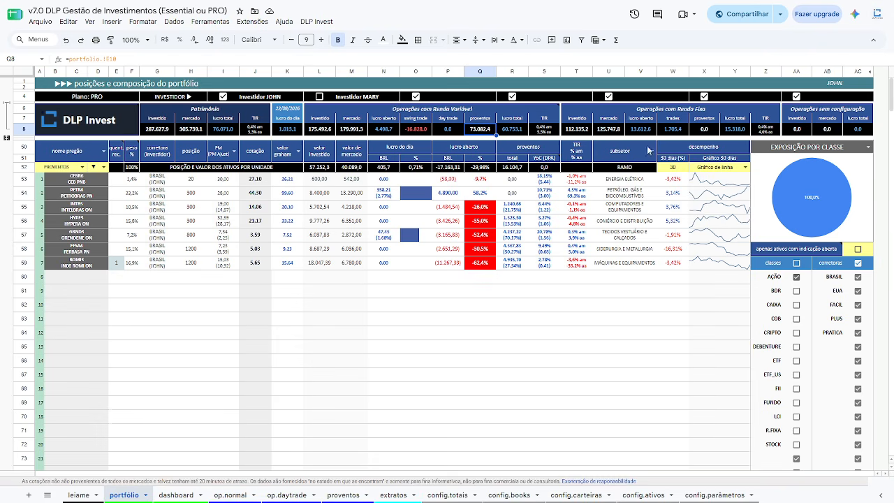
{"action": "left_click", "coordinate": [706, 130]}
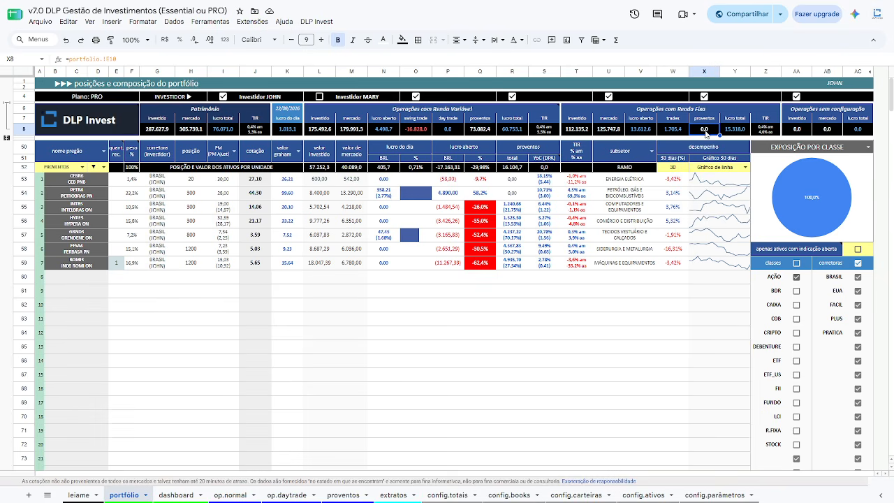
{"action": "left_click", "coordinate": [489, 130]}
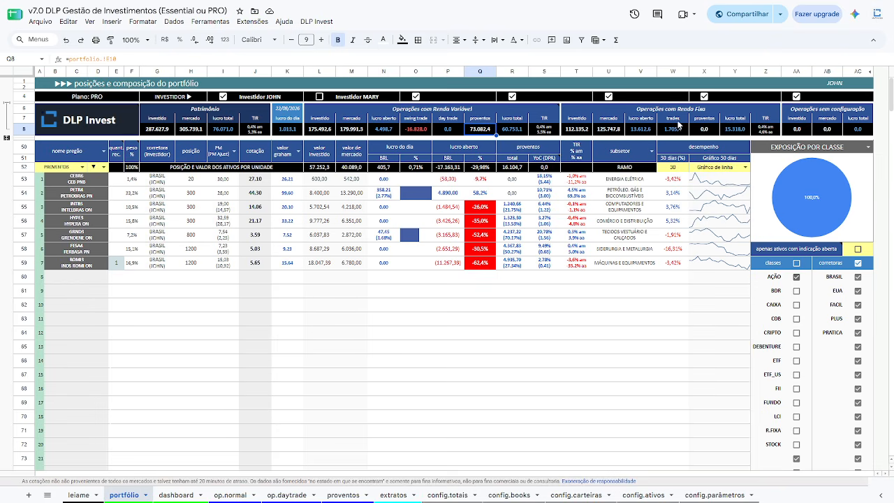
- Sum the Renda Variável swing trade and Renda Fixa trades totals by selecting both cells together
{"action": "left_click", "coordinate": [673, 129]}
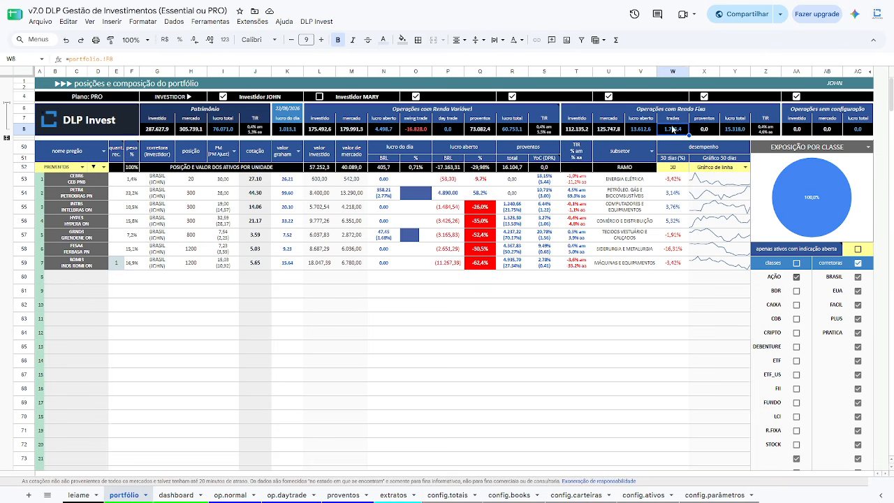
{"action": "left_click", "coordinate": [411, 130]}
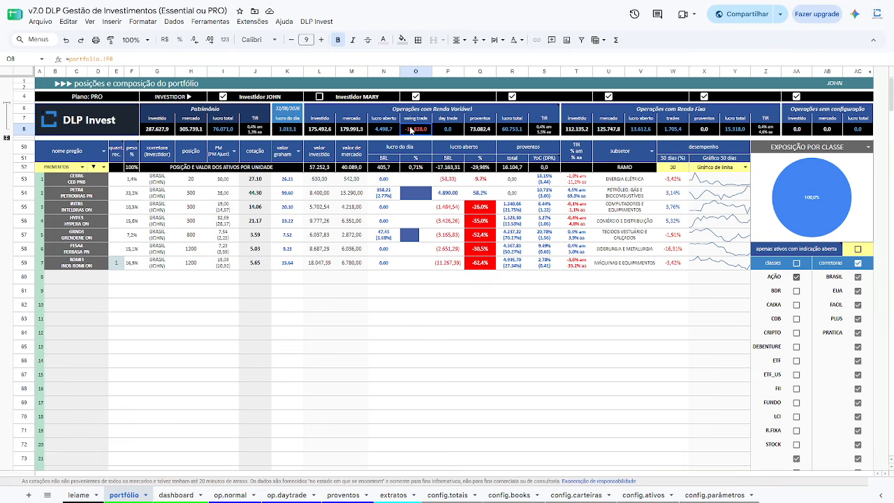
{"action": "left_click", "coordinate": [676, 130]}
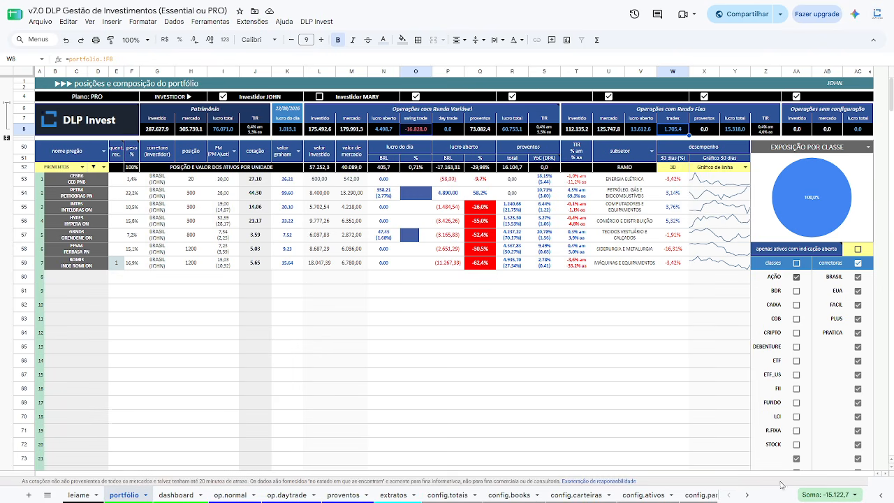
- Collapse the DLP Invest summary, expand the books section, turn on its calculations and enable the Ações book filter
{"action": "key", "text": "ctrl+Tab"}
{"action": "left_click", "coordinate": [6, 139]}
{"action": "left_click", "coordinate": [6, 105]}
{"action": "left_click", "coordinate": [50, 119]}
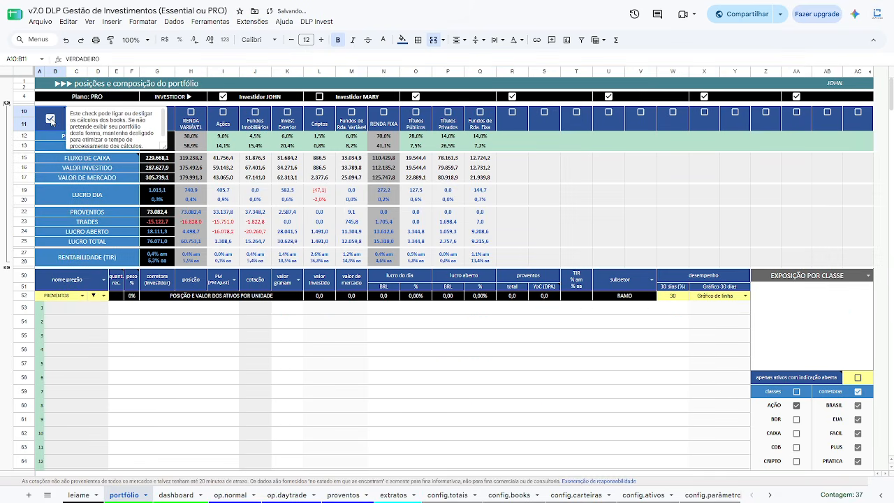
{"action": "left_click", "coordinate": [223, 112]}
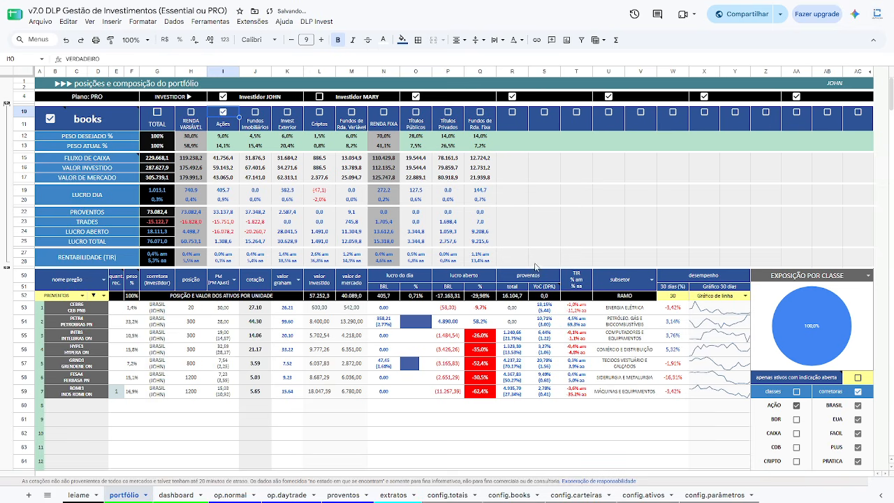
- Examine the positions filtered by the Ações book alongside the corretoras and classes filter headings
{"action": "scroll", "coordinate": [789, 388], "scroll_direction": "down", "scroll_amount": 2}
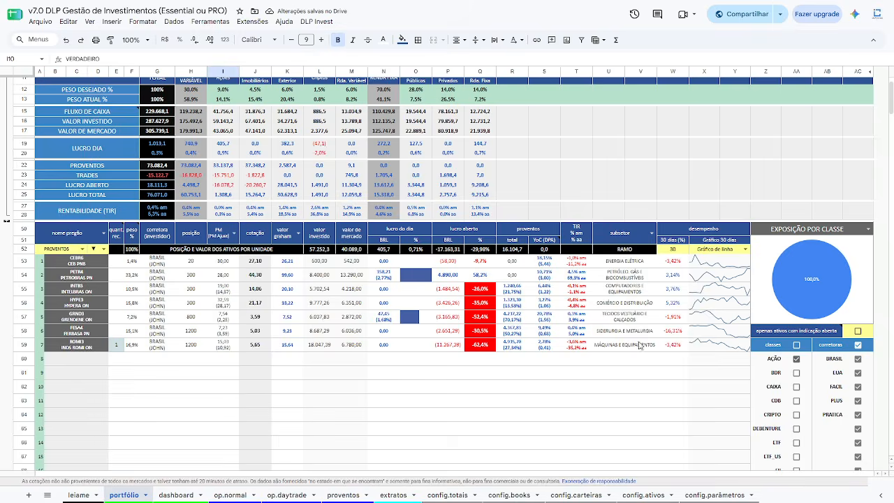
{"action": "scroll", "coordinate": [640, 346], "scroll_direction": "up", "scroll_amount": 2}
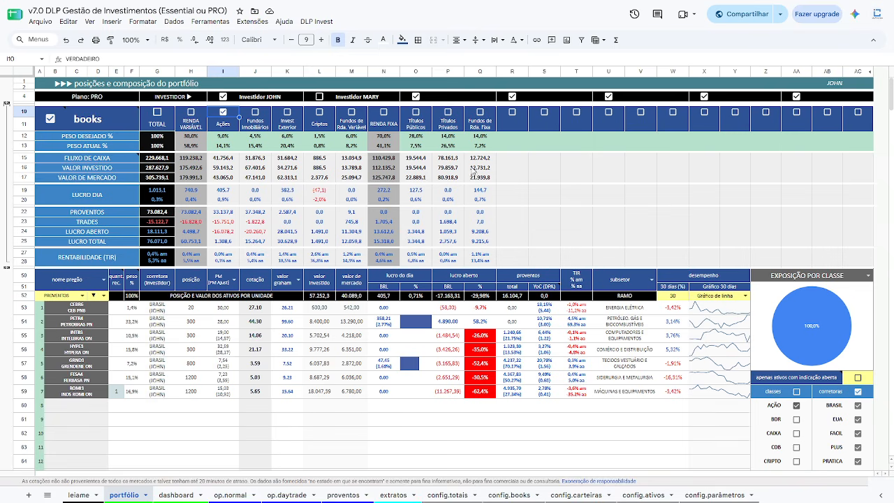
{"action": "left_click", "coordinate": [830, 393]}
{"action": "left_click", "coordinate": [768, 396]}
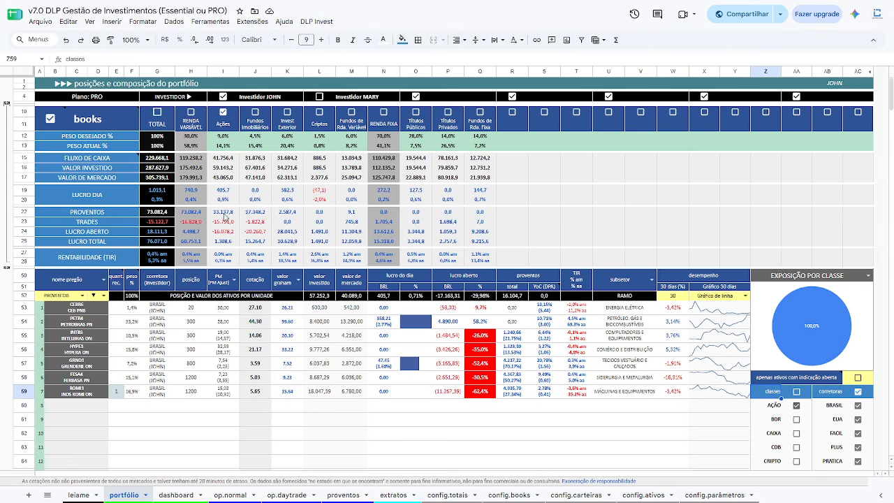
- Filter the positions to the BRASIL broker only, clearing the corretoras master checkbox and EUA, FACIL, PLUS and PRATICA
{"action": "scroll", "coordinate": [838, 268], "scroll_direction": "down", "scroll_amount": 3}
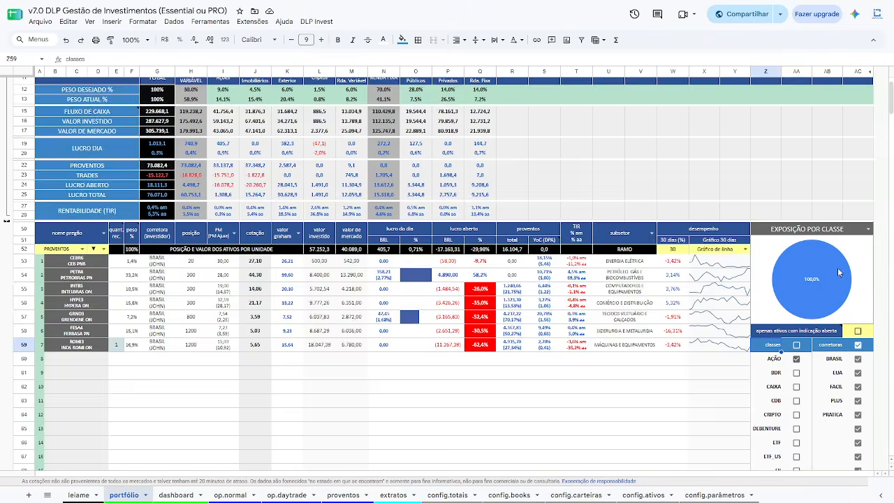
{"action": "left_click", "coordinate": [858, 312]}
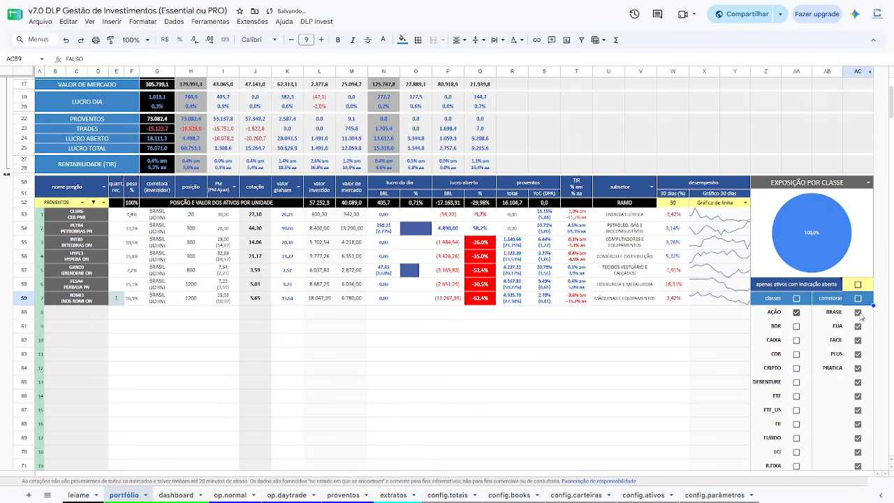
{"action": "left_click", "coordinate": [858, 341]}
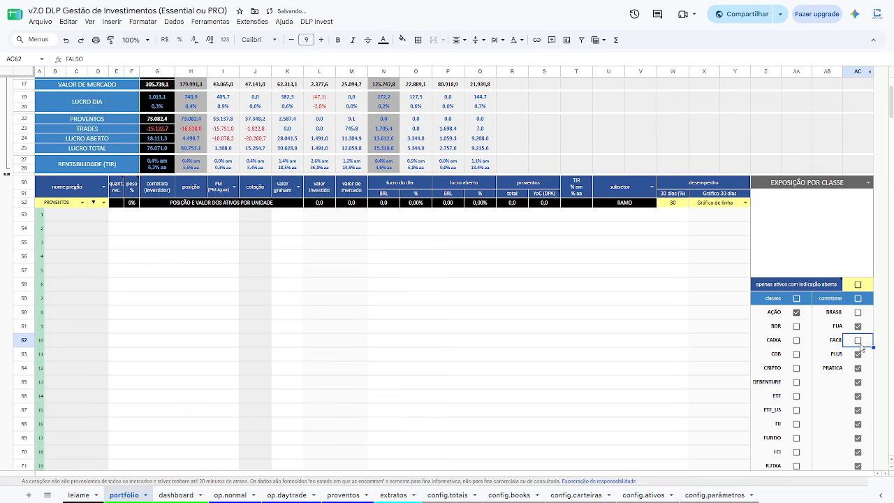
{"action": "left_click", "coordinate": [859, 354]}
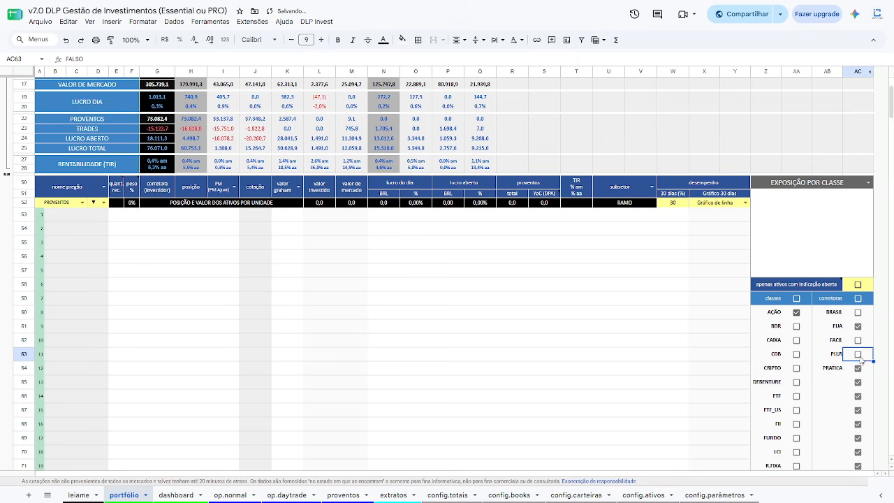
{"action": "left_click", "coordinate": [859, 326]}
{"action": "left_click", "coordinate": [858, 369]}
{"action": "left_click", "coordinate": [859, 312]}
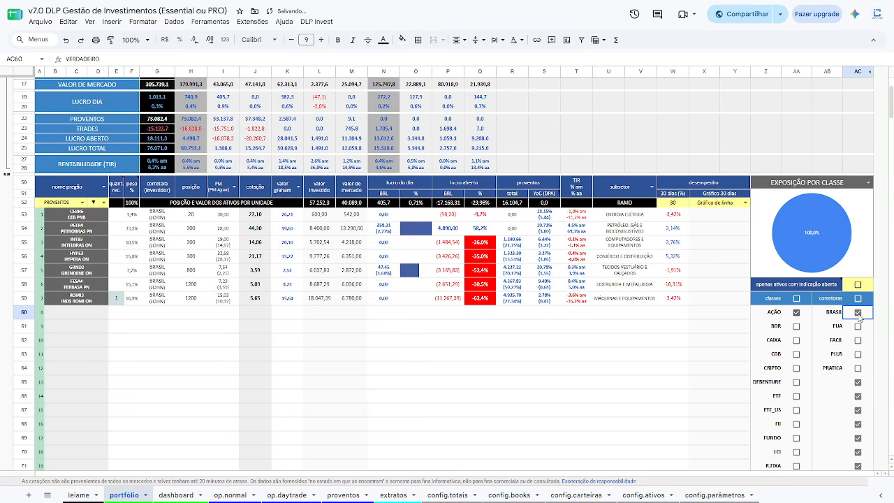
- Turn off the BRASIL broker filter and turn on EUA, FACIL, PLUS and PRATICA
{"action": "left_click", "coordinate": [858, 313]}
{"action": "left_click", "coordinate": [858, 326]}
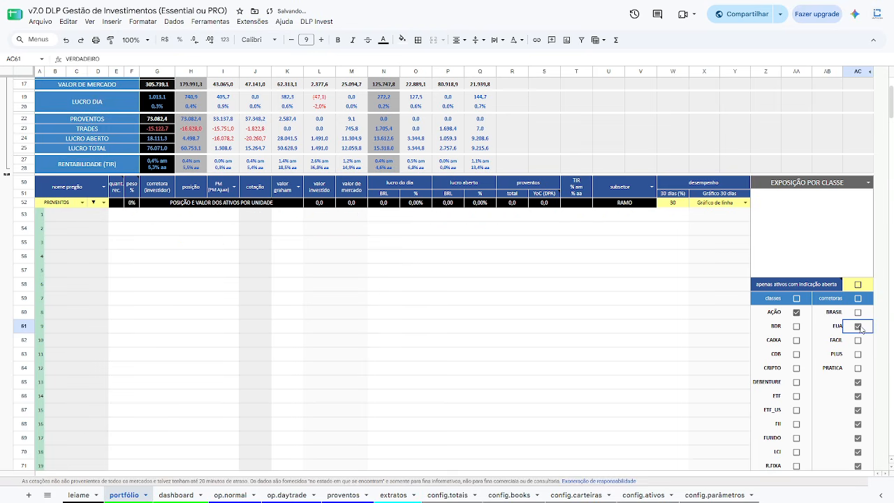
{"action": "left_click", "coordinate": [858, 340]}
{"action": "left_click", "coordinate": [858, 354]}
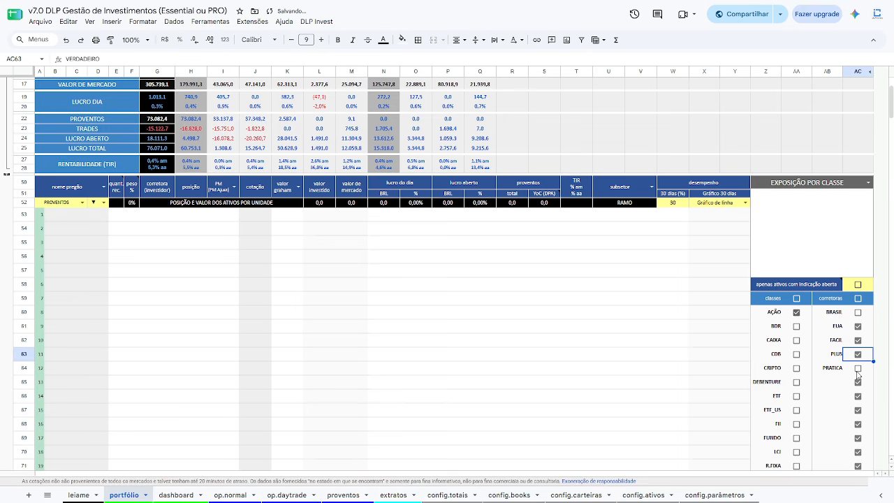
{"action": "left_click", "coordinate": [858, 368]}
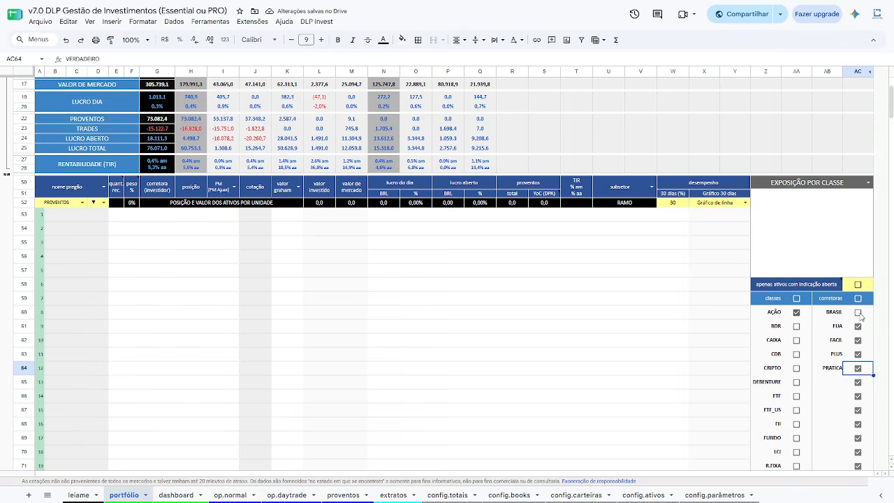
- Turn the BRASIL broker filter back on alongside EUA, FACIL, PLUS and PRATICA
{"action": "left_click", "coordinate": [859, 313]}
{"action": "scroll", "coordinate": [395, 278], "scroll_direction": "up", "scroll_amount": 3}
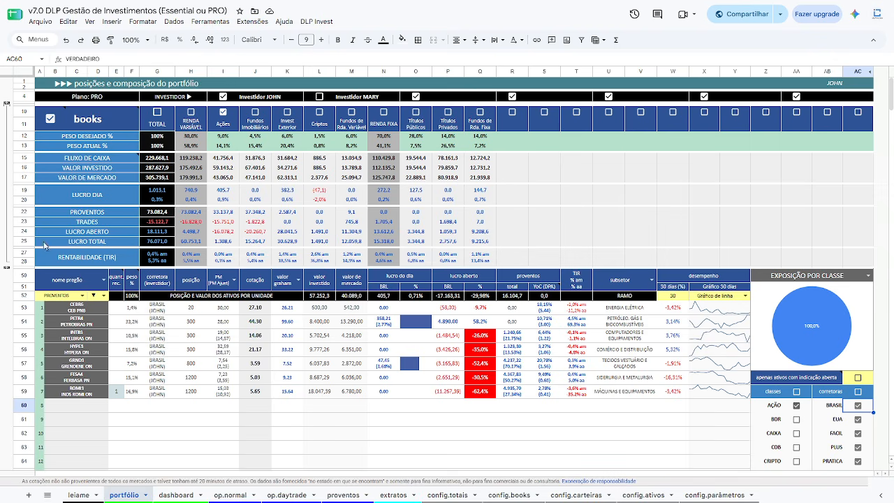
- Switch from the books section to carteiras with its calculations on, and filter positions by the Small Caps carteira instead of ARROJADO
{"action": "left_click", "coordinate": [7, 270]}
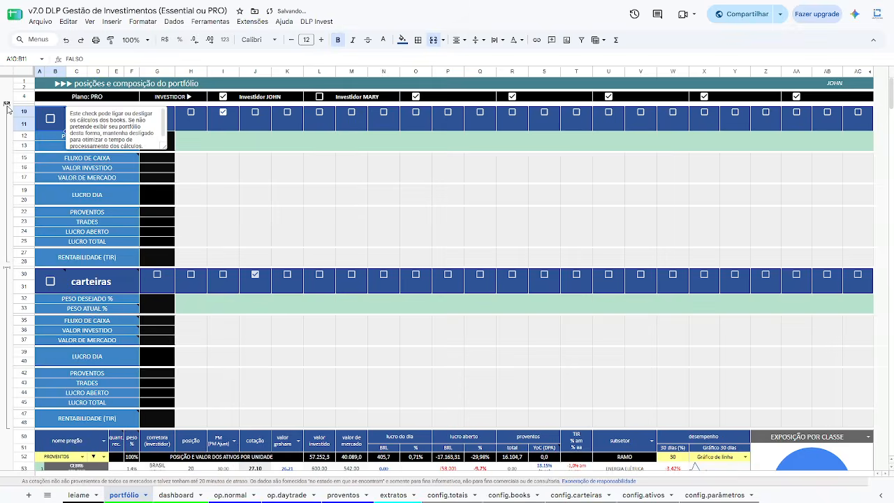
{"action": "left_click", "coordinate": [7, 106]}
{"action": "left_click", "coordinate": [49, 121]}
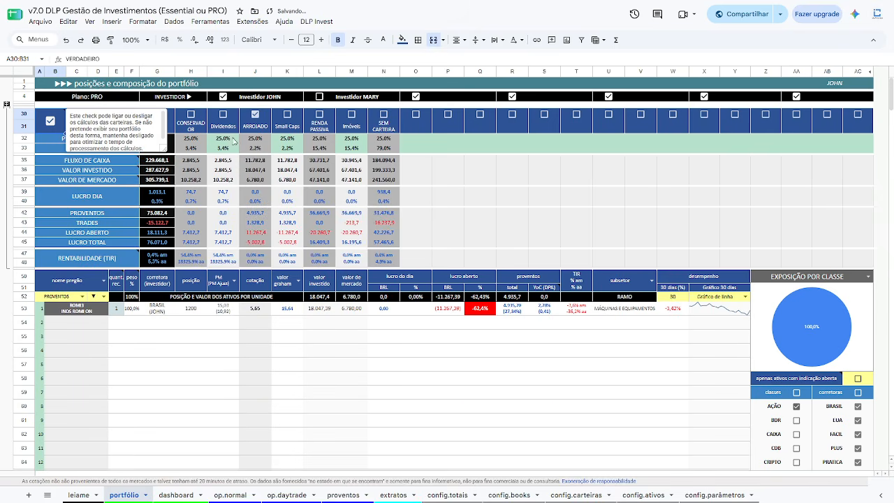
{"action": "left_click", "coordinate": [287, 115]}
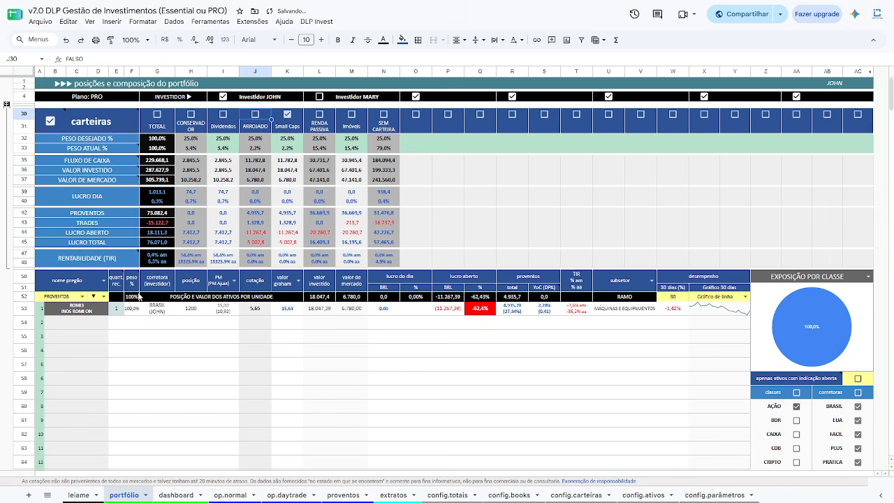
{"action": "left_click", "coordinate": [19, 310]}
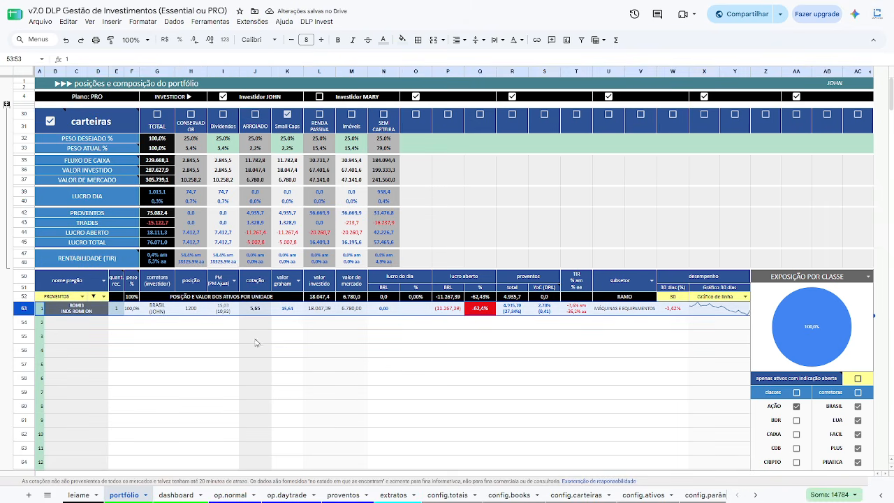
- Change the class filter from AÇÃO to BDR for the Small Caps positions
{"action": "scroll", "coordinate": [682, 369], "scroll_direction": "down", "scroll_amount": 3}
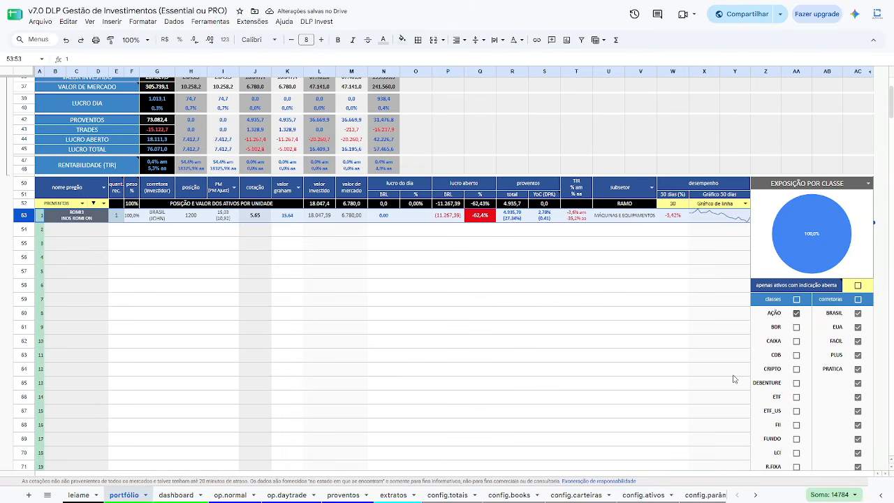
{"action": "left_click", "coordinate": [798, 327]}
{"action": "left_click", "coordinate": [797, 314]}
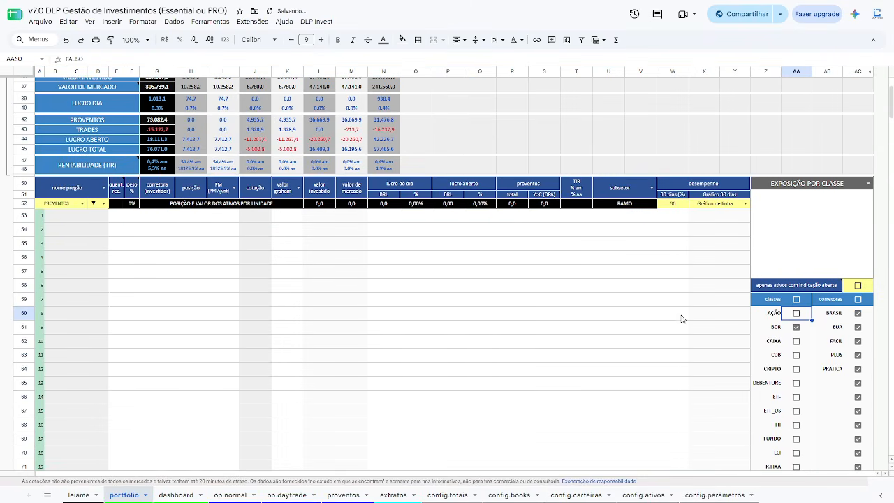
{"action": "scroll", "coordinate": [116, 230], "scroll_direction": "up", "scroll_amount": 3}
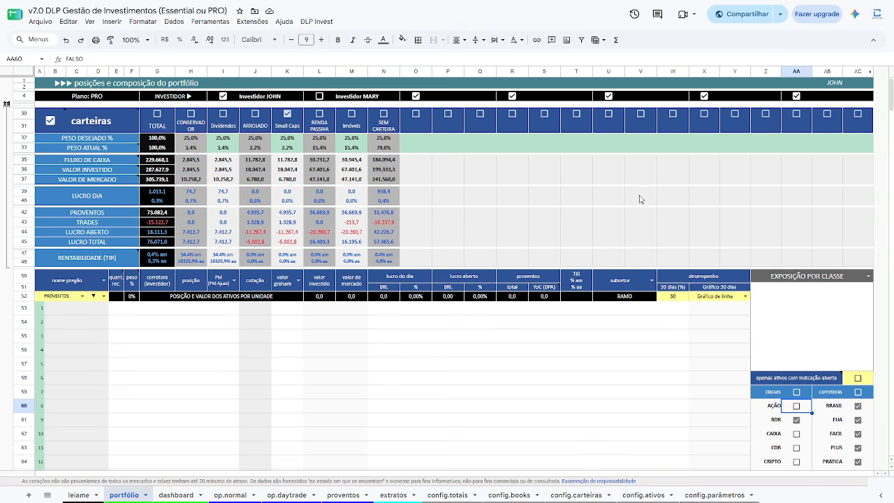
- Enable the classes master checkbox to show positions of every class in the selected carteira
{"action": "scroll", "coordinate": [656, 196], "scroll_direction": "down", "scroll_amount": 3}
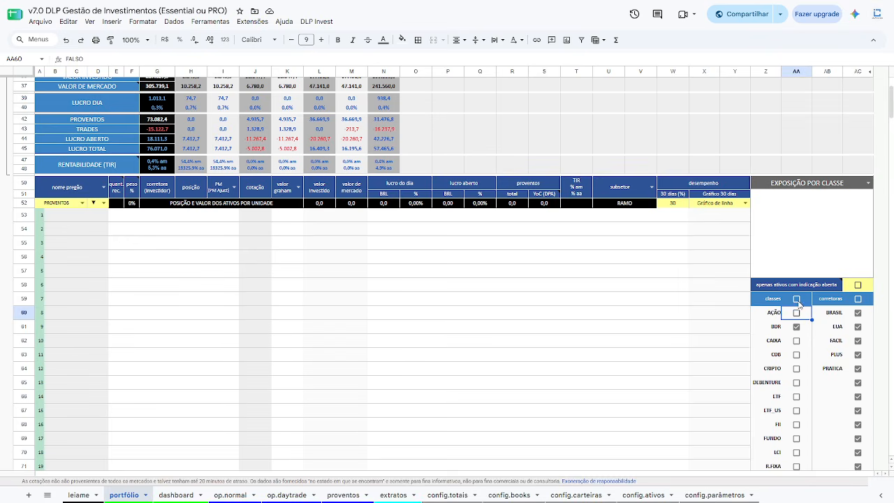
{"action": "left_click", "coordinate": [798, 301]}
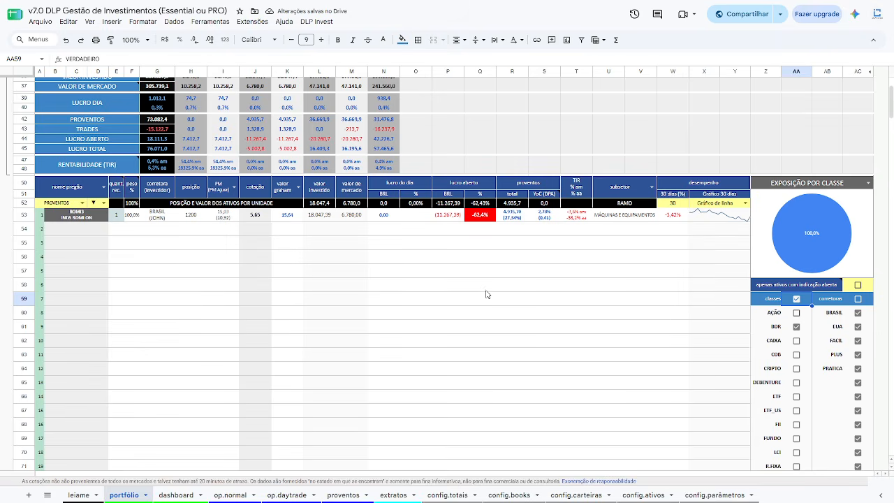
{"action": "scroll", "coordinate": [329, 263], "scroll_direction": "up", "scroll_amount": 3}
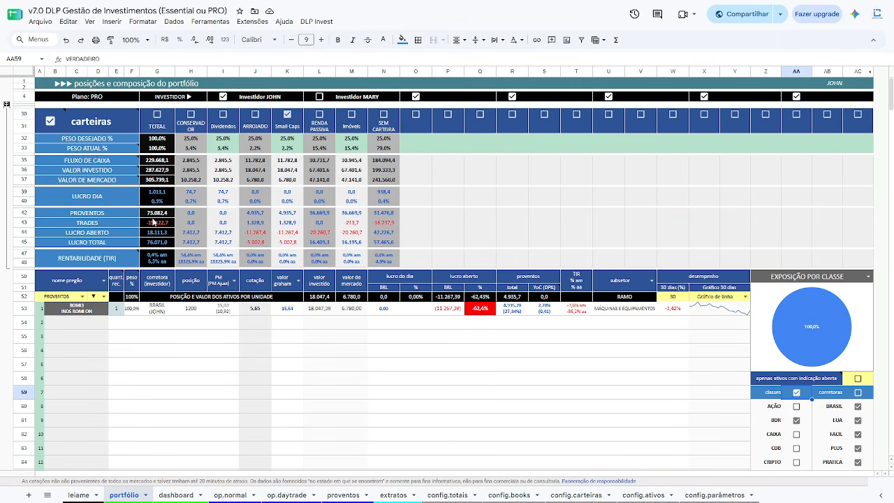